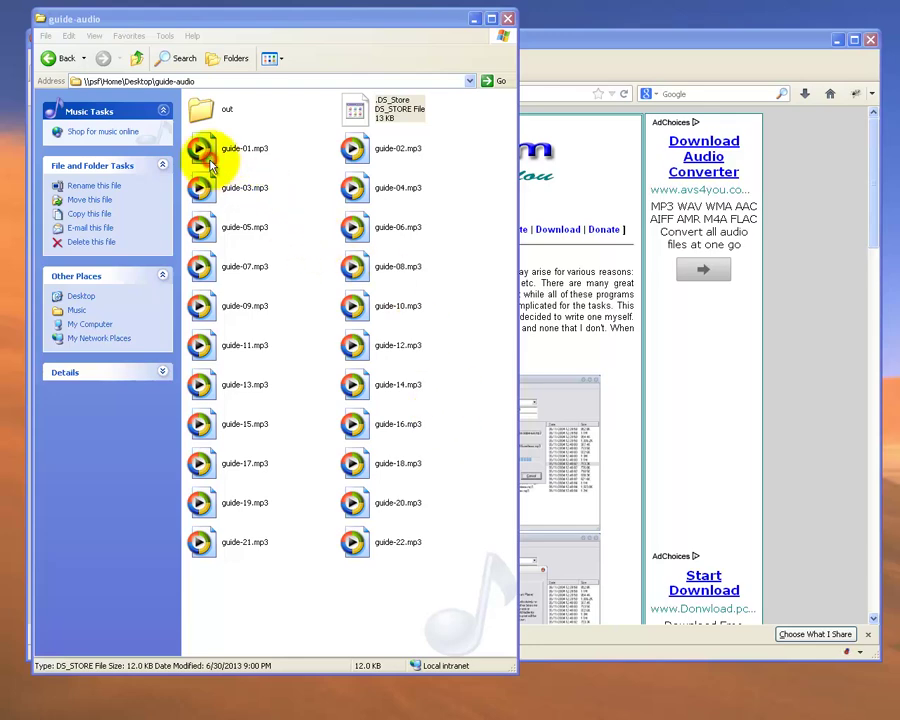
Step: Select guide-01.mp3 through guide-22.mp3 in guide-audio, leaving out the out folder and .DS_Store
left_click(356, 541, "shift")
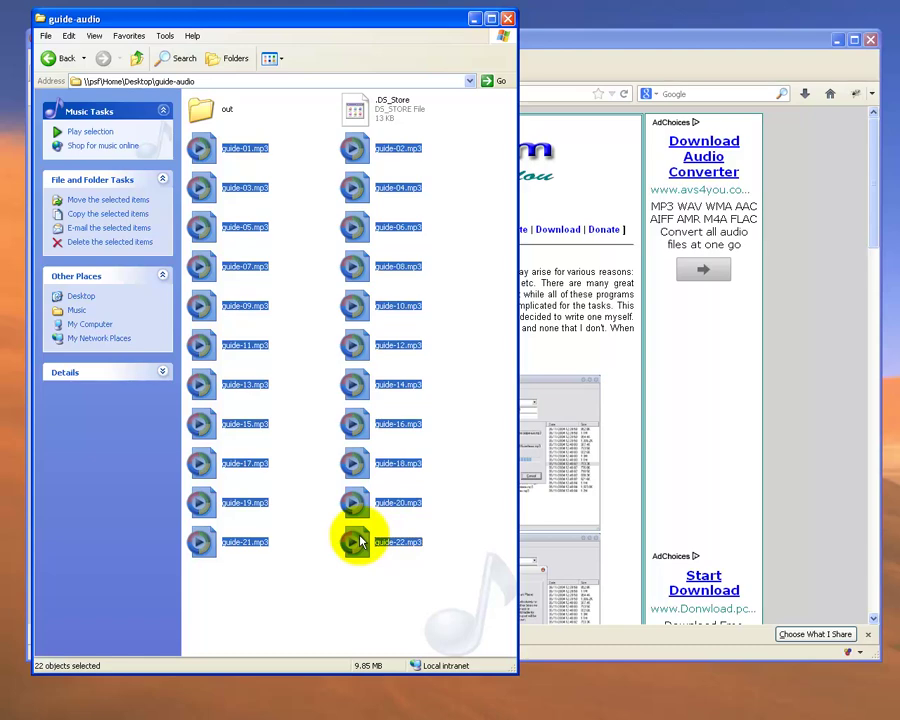
left_click(466, 476)
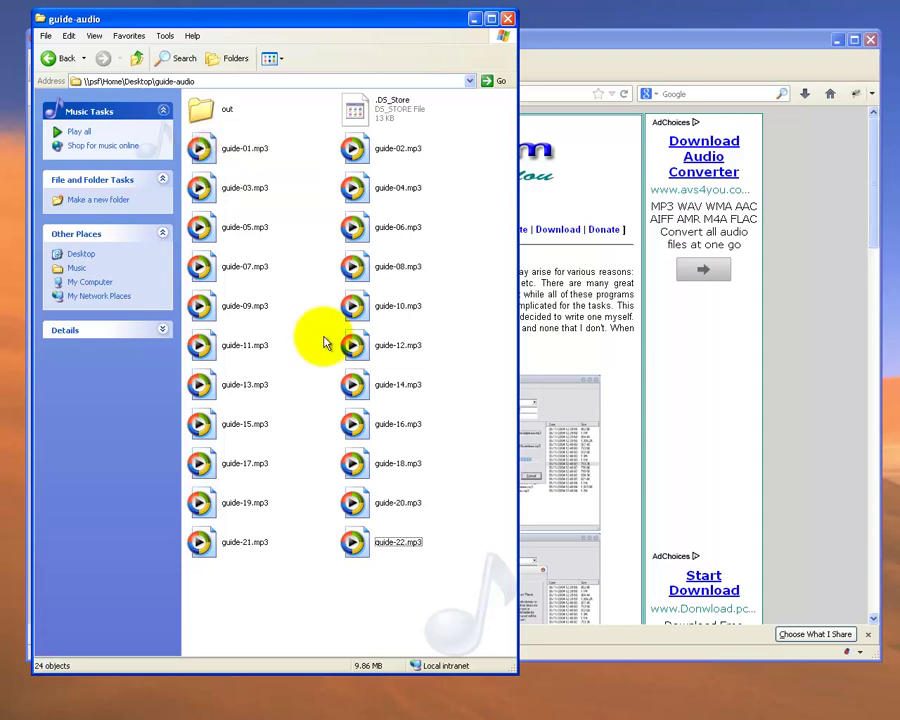
left_click(365, 542, "shift")
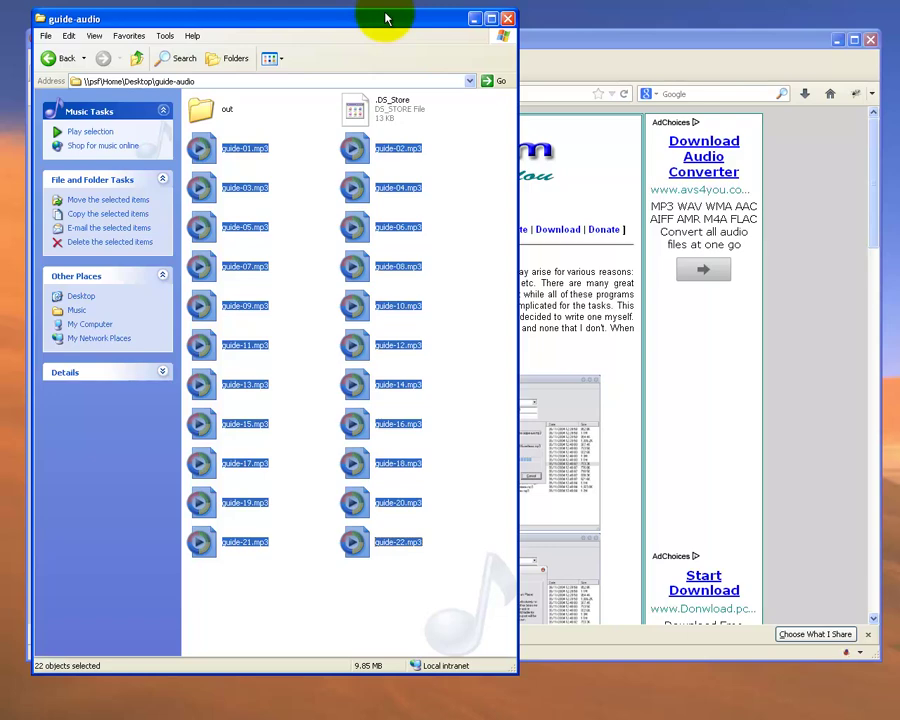
Step: Move Explorer aside and scroll the Firefox Merge MP3 page to its Download section
left_click_drag(387, 18, 0, 100)
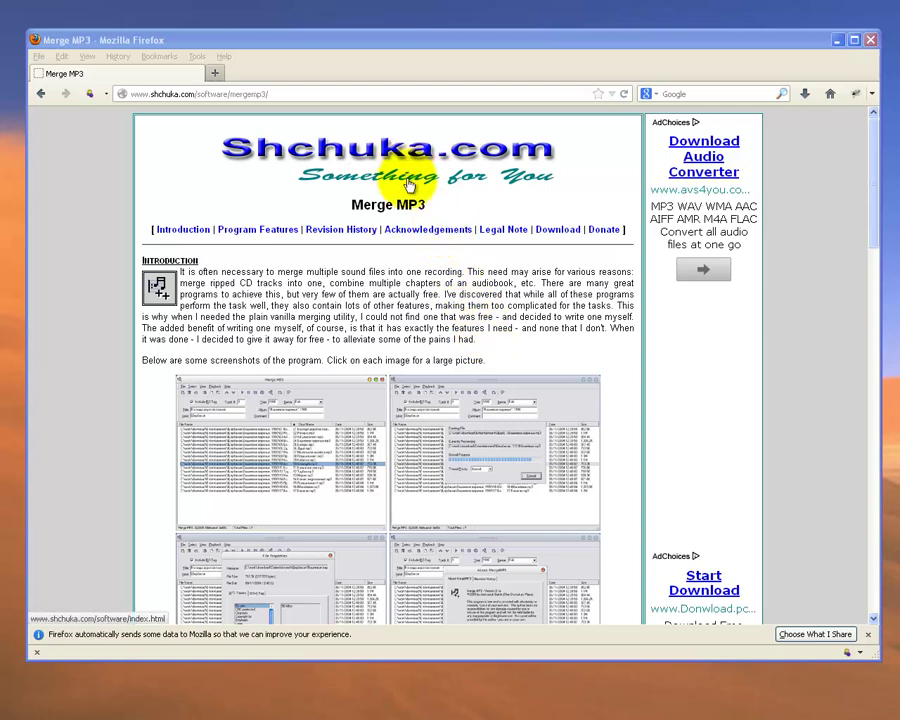
left_click(276, 95)
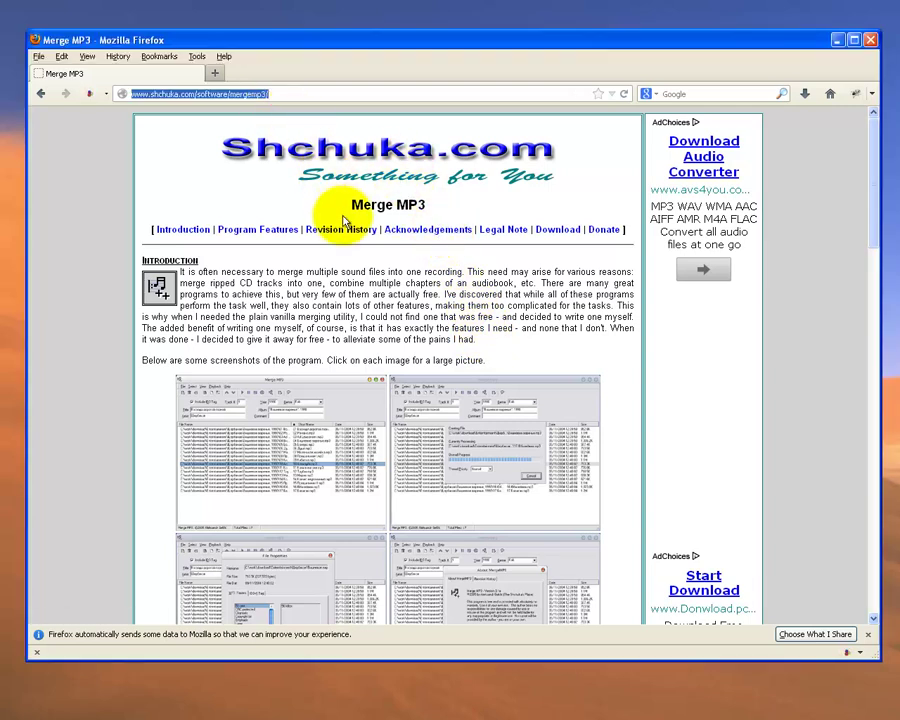
left_click(683, 401)
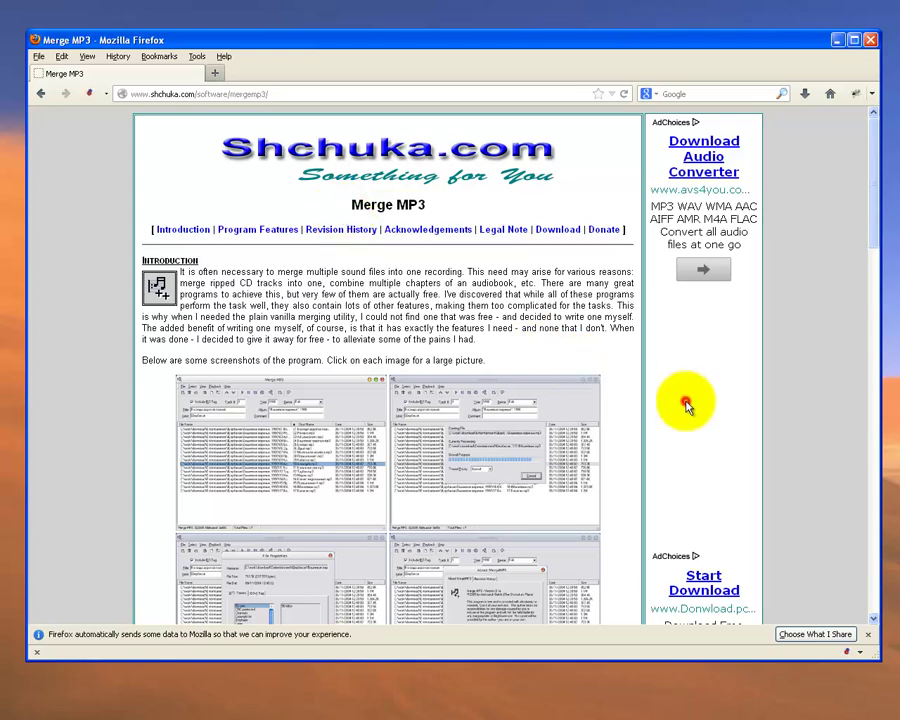
left_click_drag(872, 245, 875, 606)
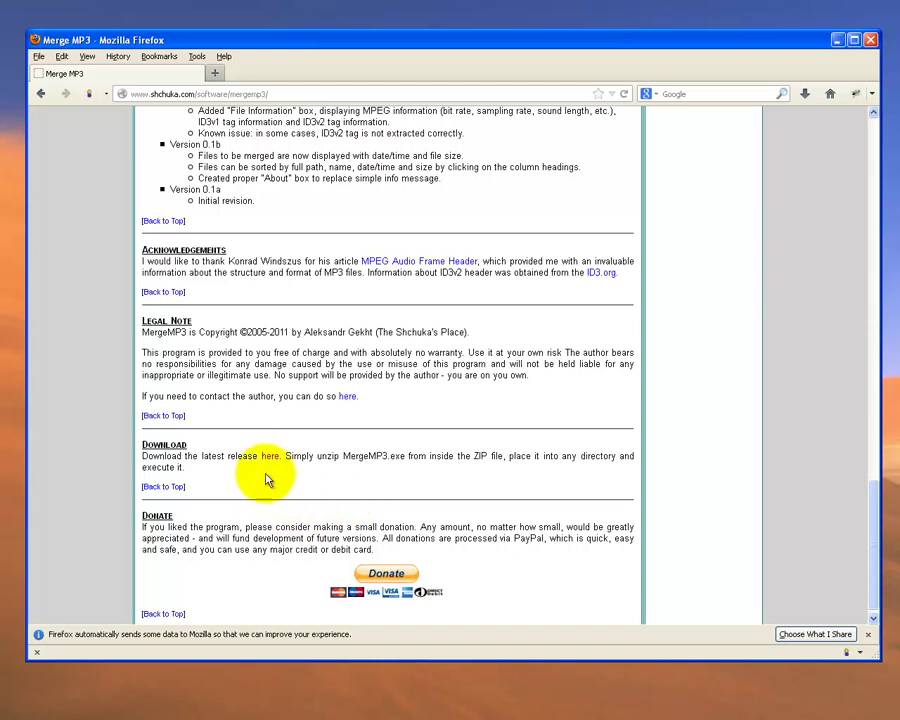
Step: Save mergemp3.zip from the latest-release link into the Desktop's merge-mp3 folder
right_click(272, 460)
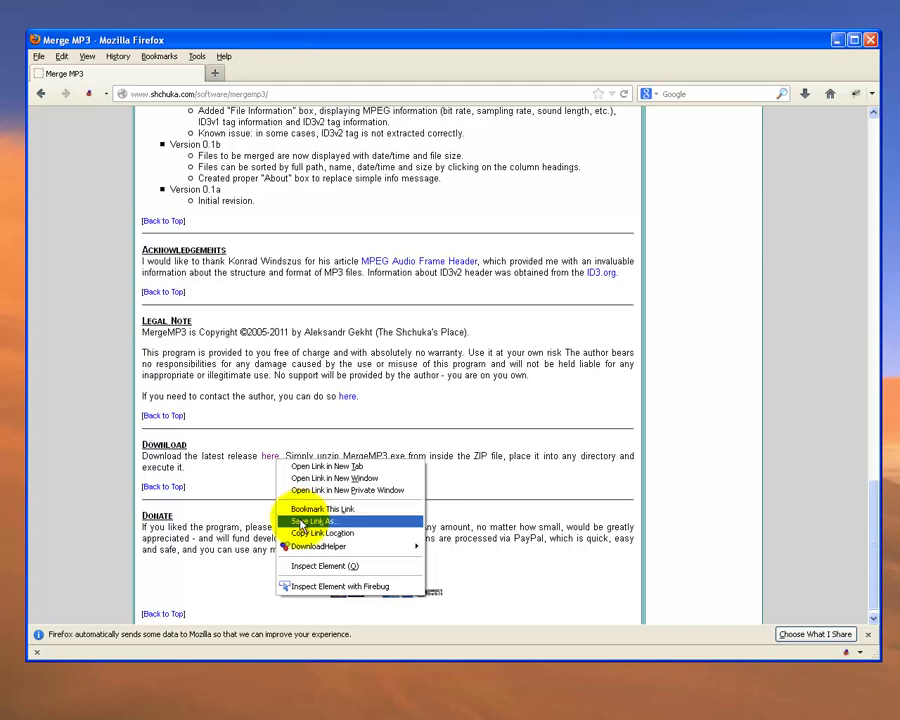
left_click(300, 522)
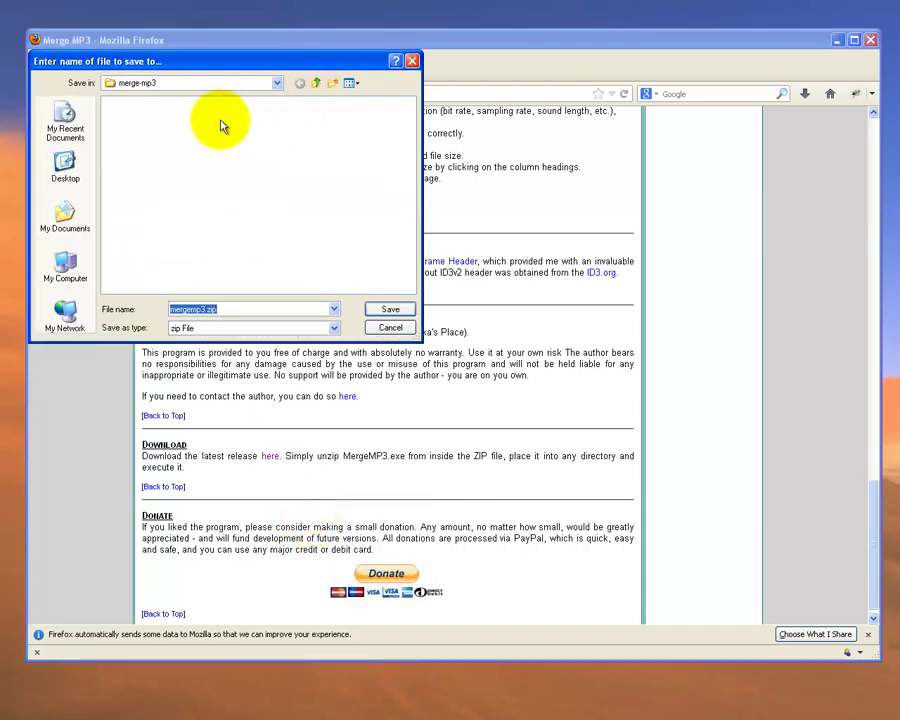
left_click(278, 84)
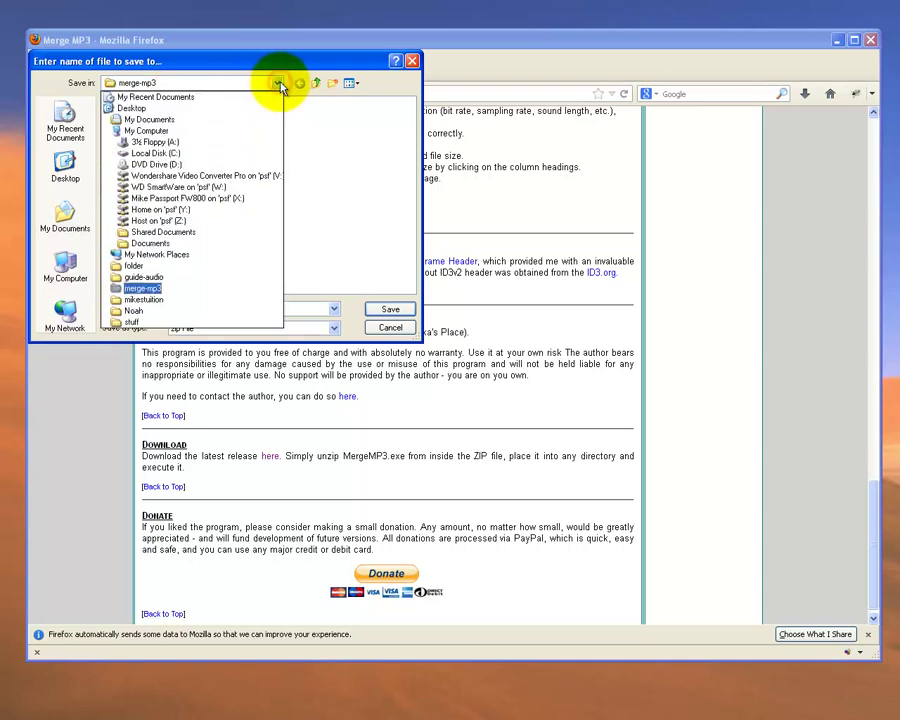
left_click(199, 291)
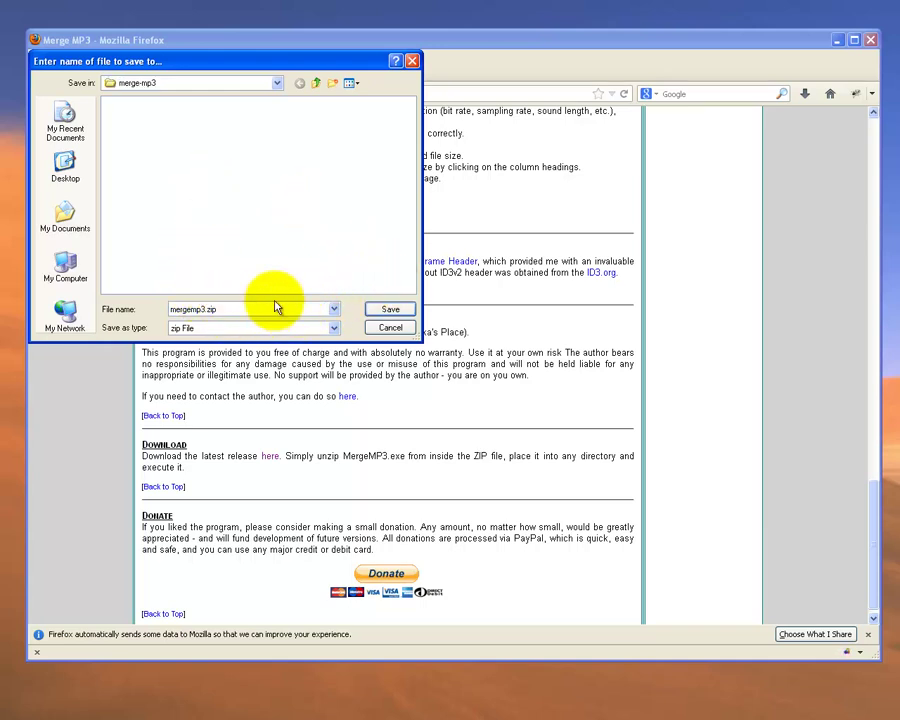
left_click(386, 309)
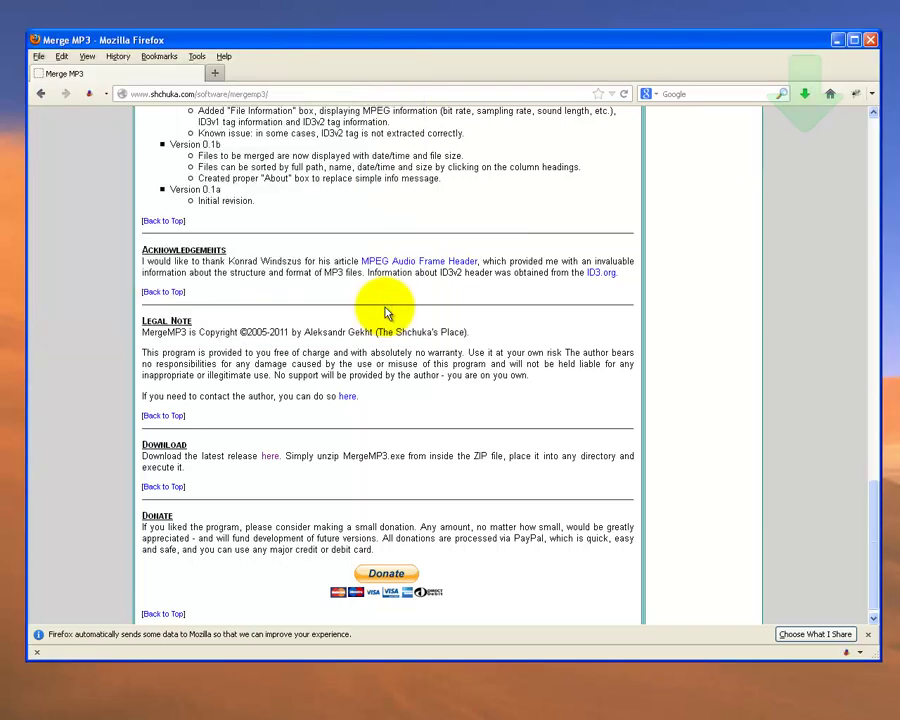
Step: Open the folder containing the downloaded mergemp3.zip from Firefox's downloads list
left_click(804, 96)
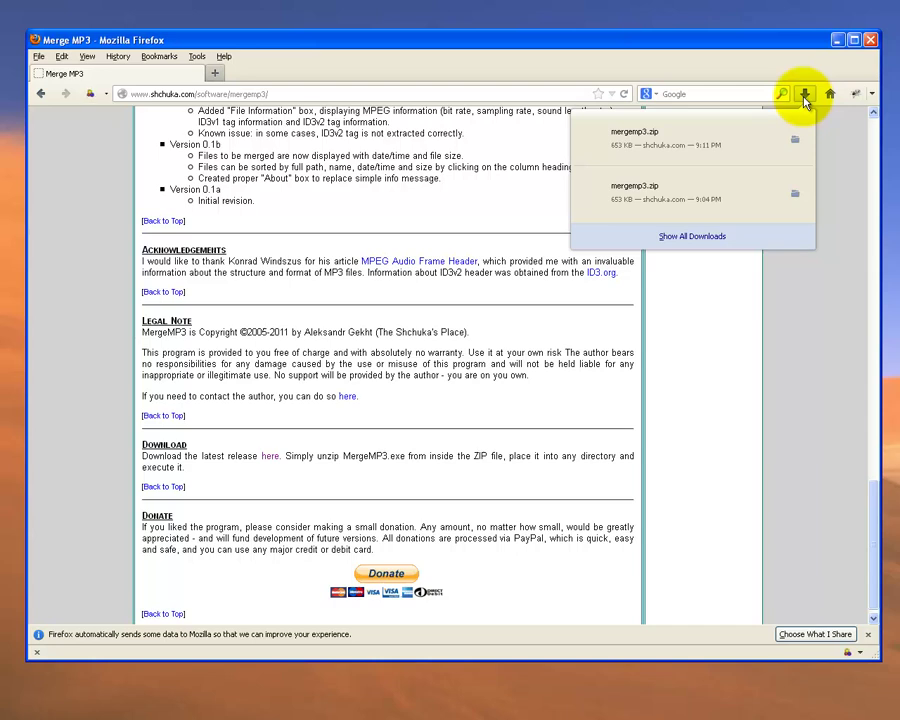
left_click(797, 142)
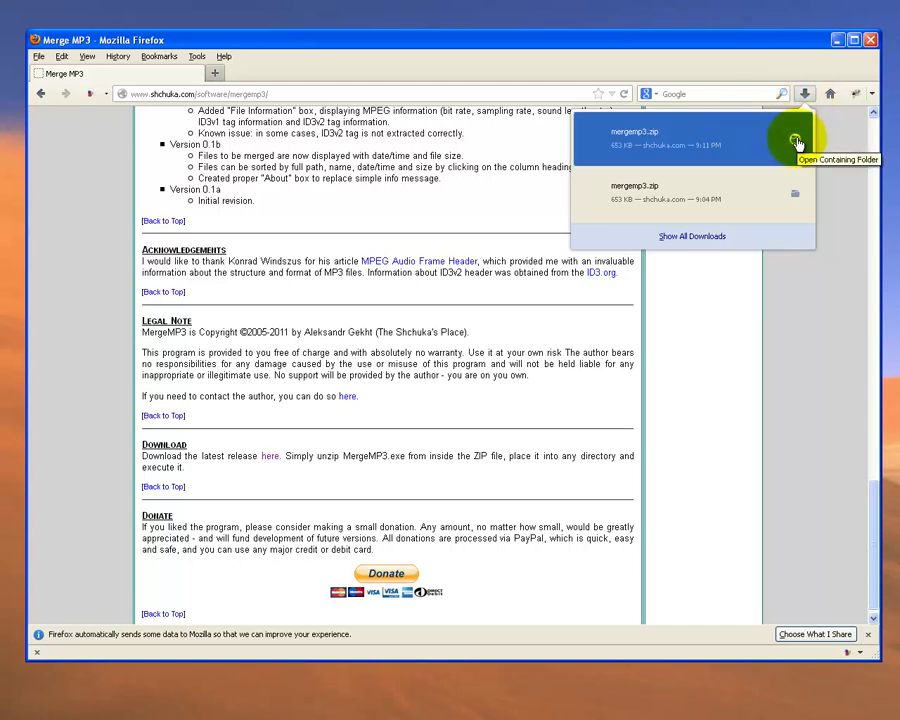
left_click(797, 142)
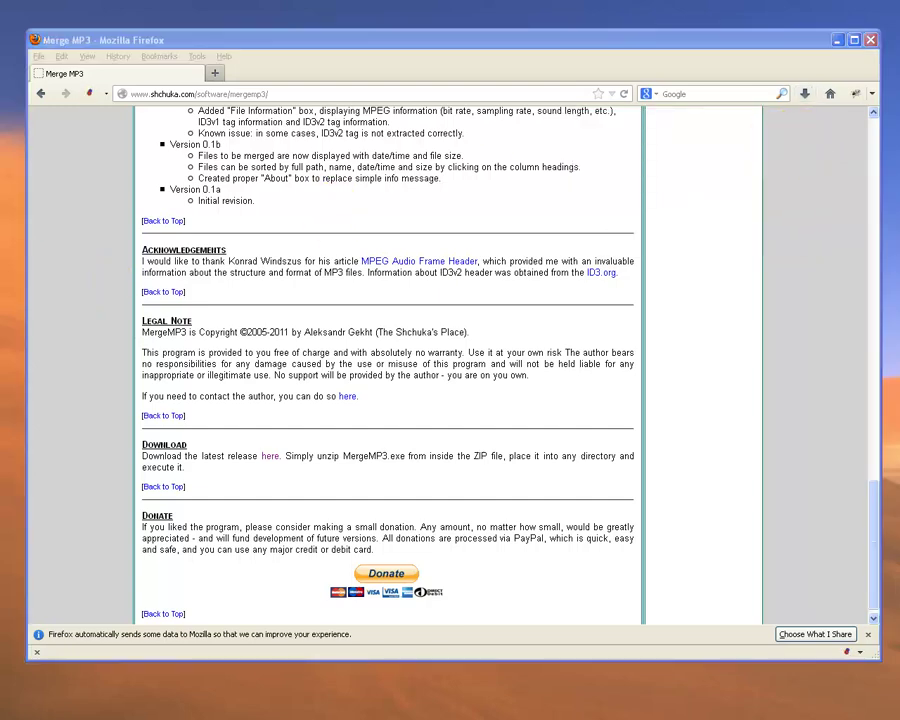
Step: Extract mergemp3.zip into the suggested mergemp3 folder with the Extraction Wizard
left_click_drag(589, 197, 538, 149)
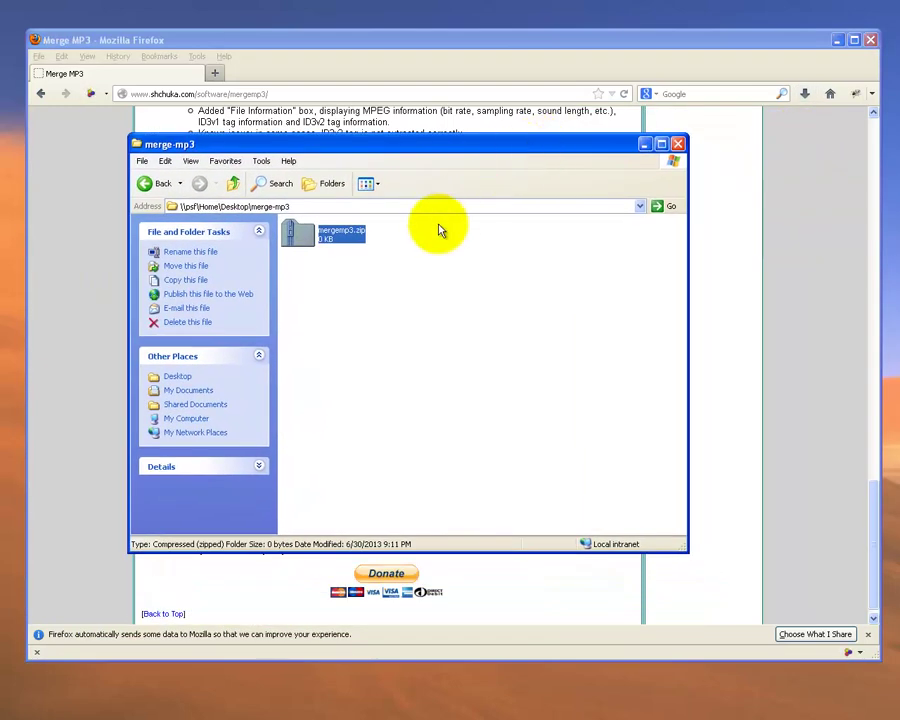
right_click(293, 238)
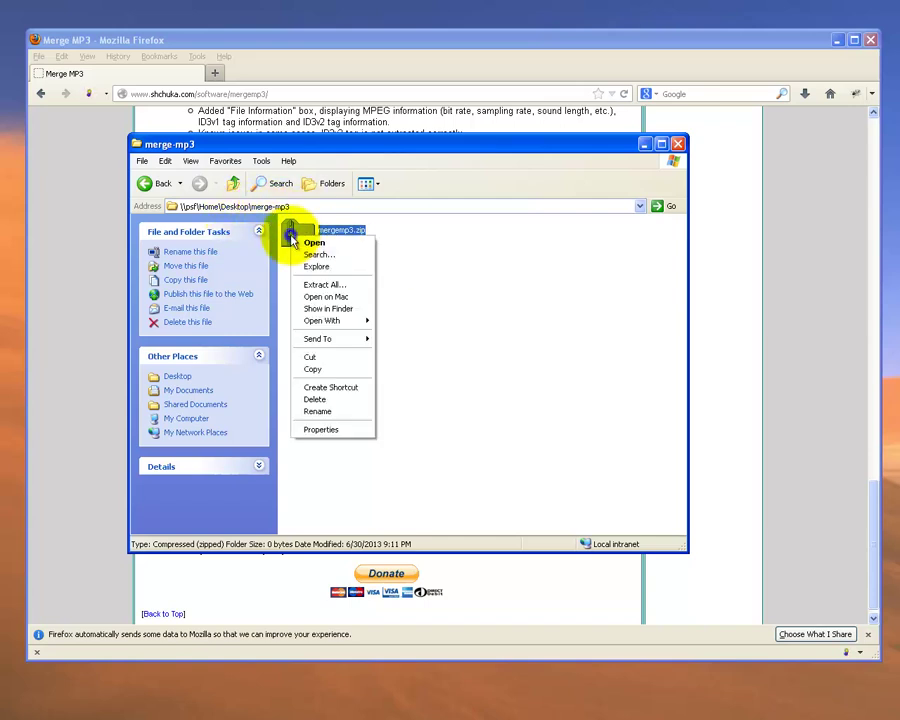
left_click(322, 288)
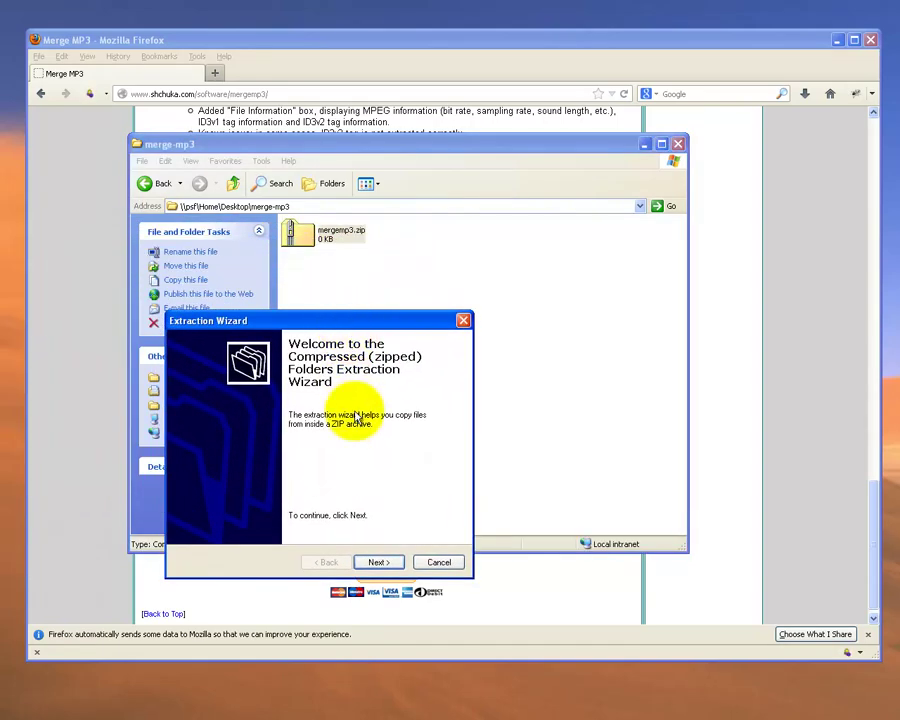
left_click(375, 561)
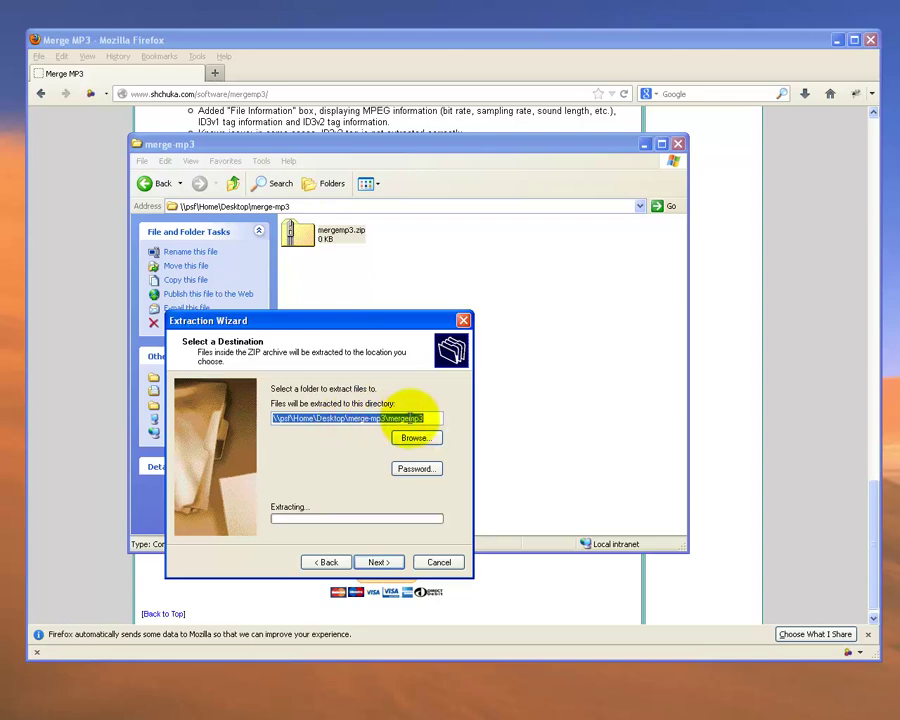
left_click(376, 562)
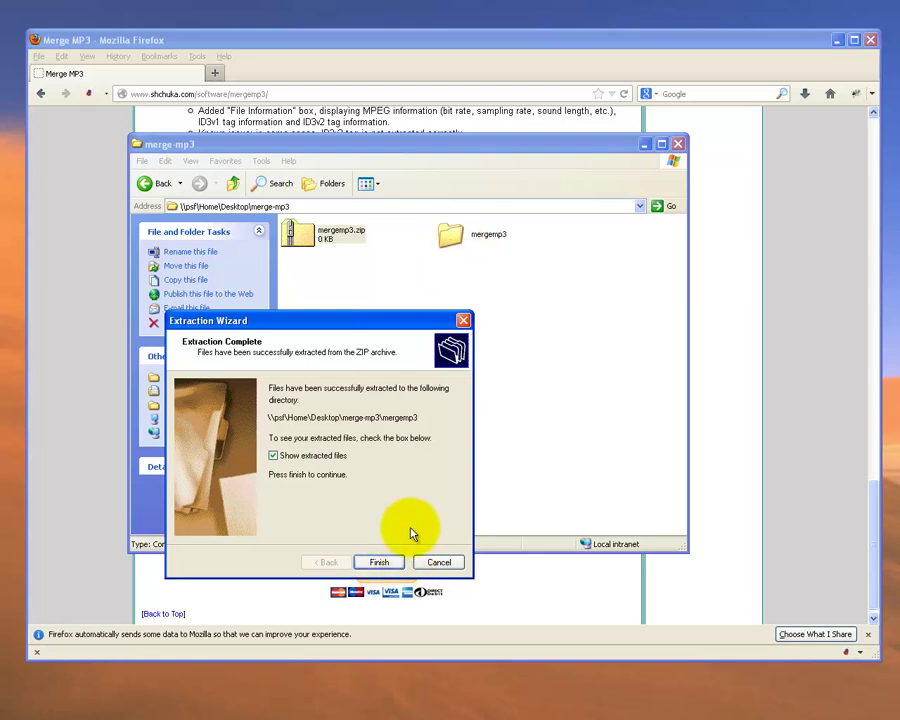
left_click(440, 563)
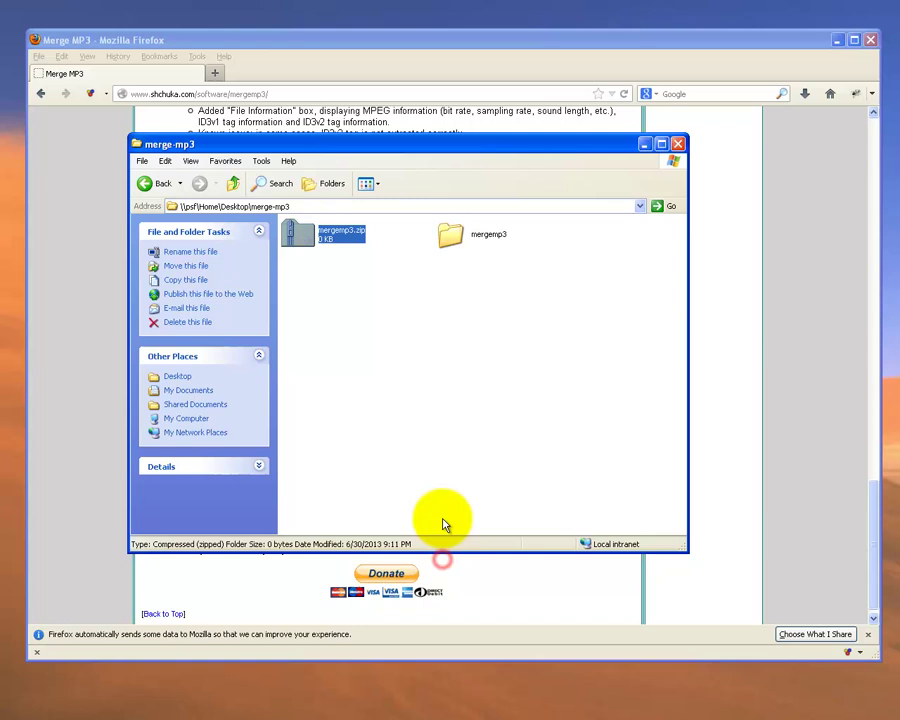
Step: Launch MergeMP3.exe from the extracted mergemp3 folder and position its window
double_click(452, 240)
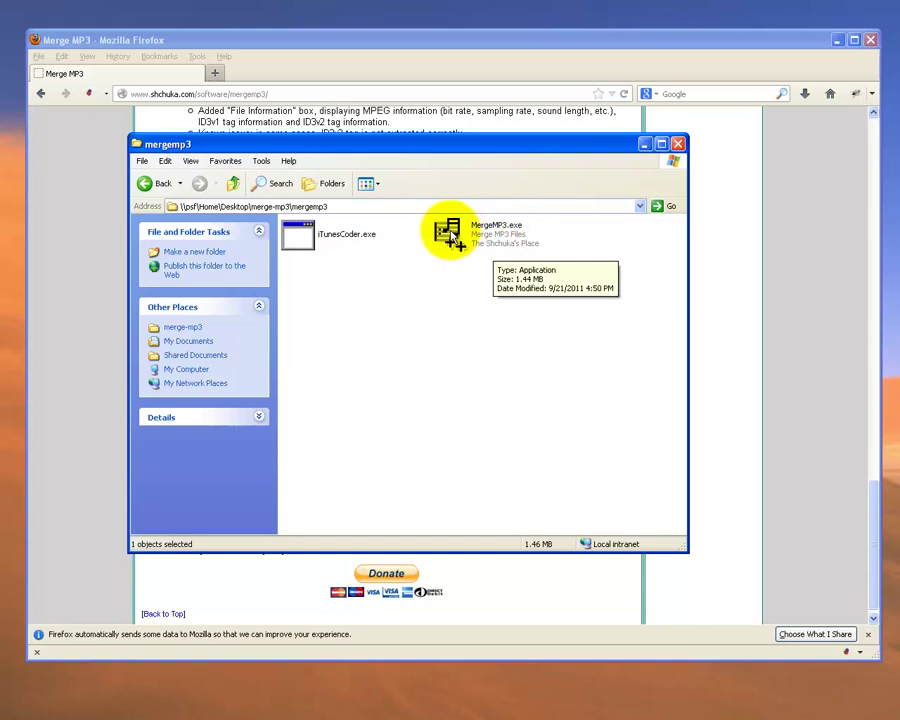
double_click(451, 236)
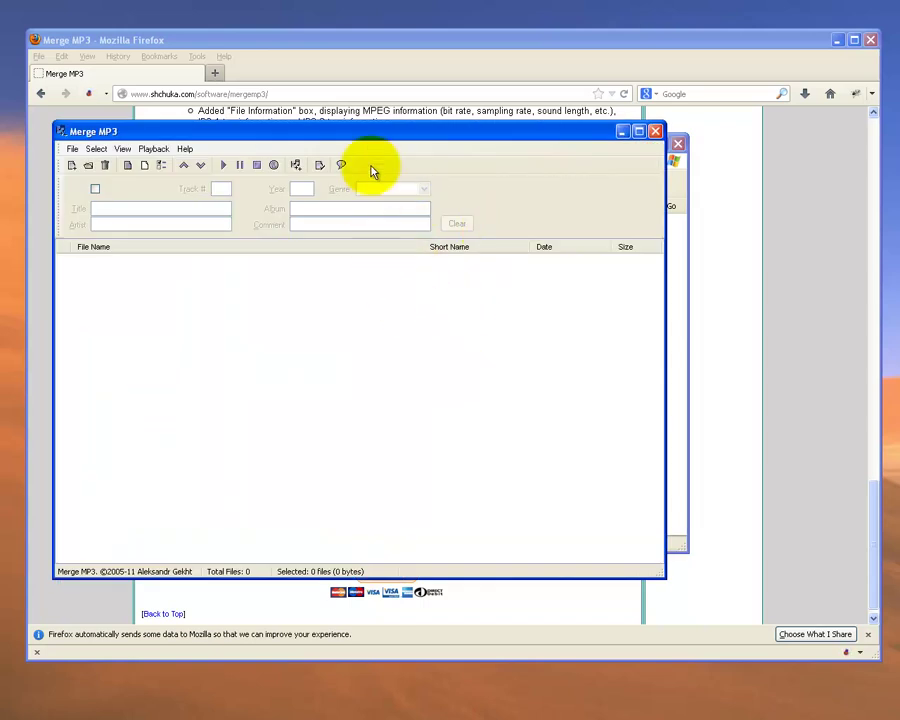
left_click_drag(376, 135, 441, 145)
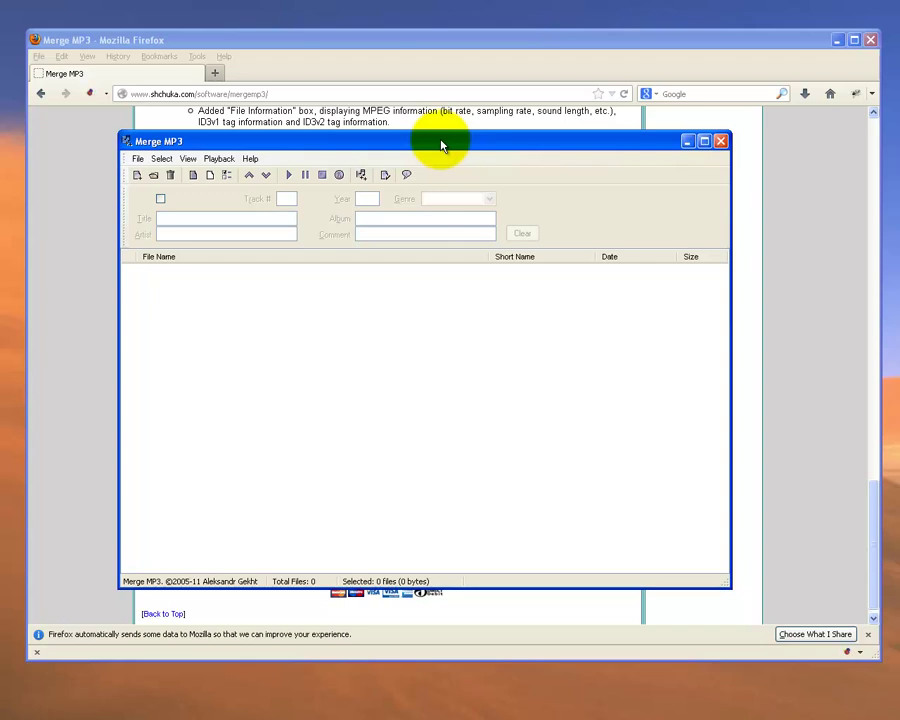
Step: Choose guide-01.mp3 through guide-22.mp3 in guide-audio, with Files of type set to MP3 Files
left_click(137, 177)
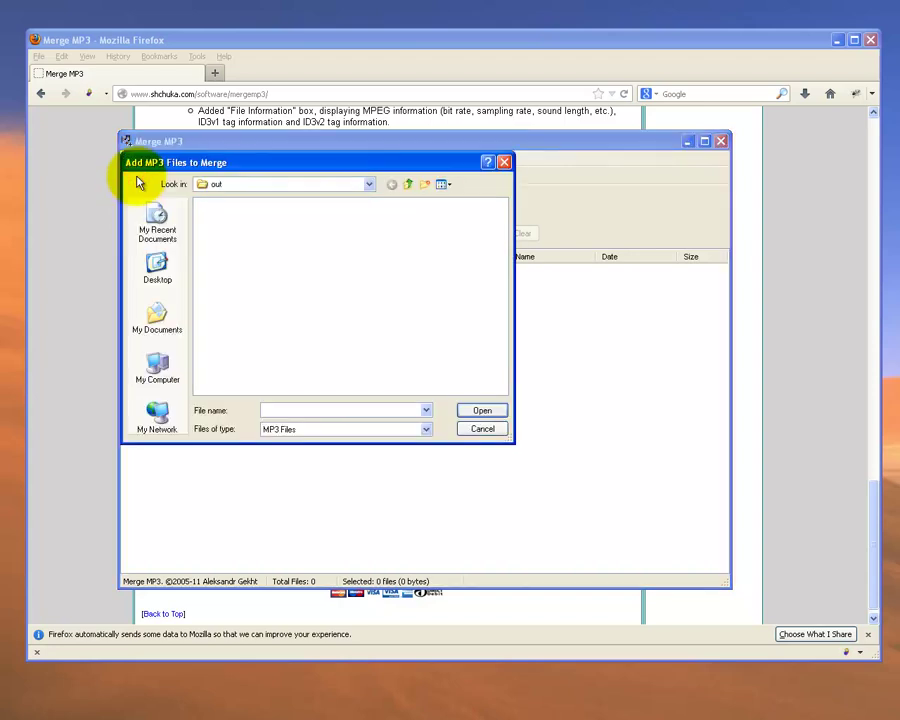
left_click(409, 189)
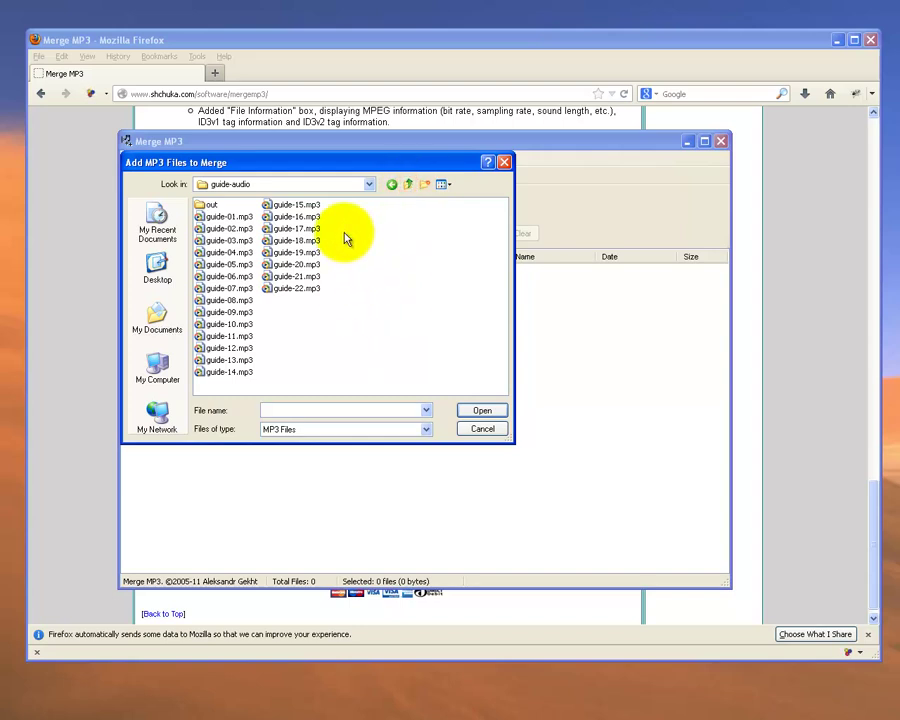
left_click(212, 216)
left_click(290, 289, "shift")
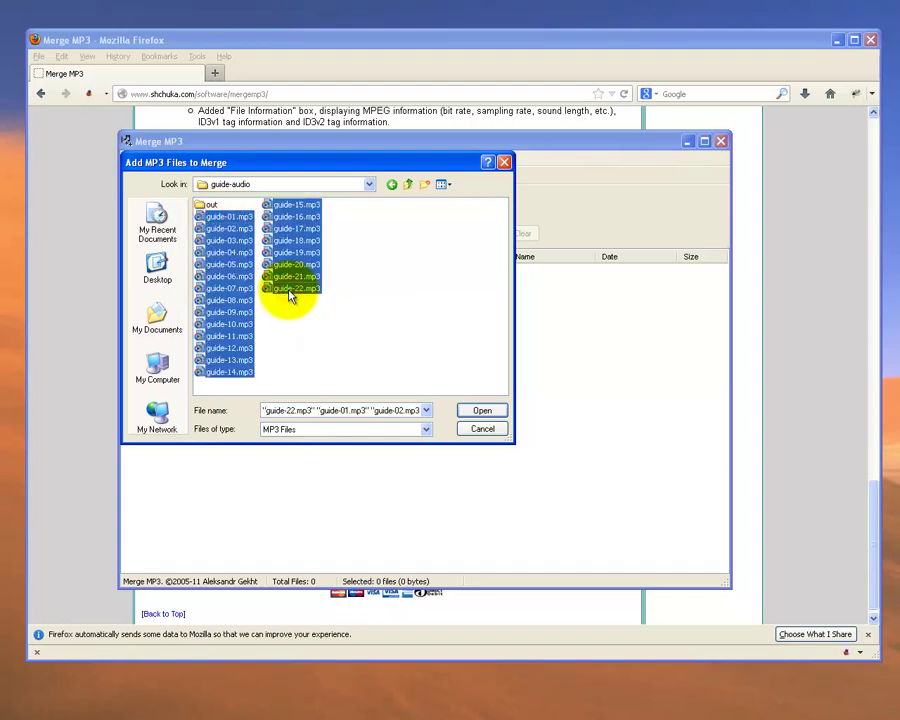
left_click(425, 429)
left_click(424, 431)
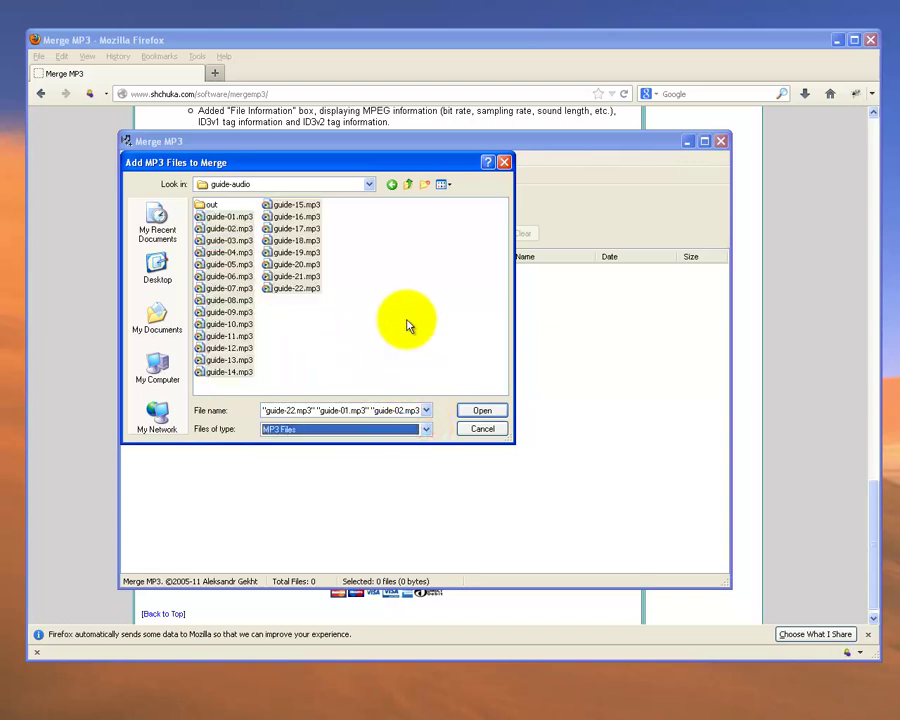
Step: Add the 22 guide files to the merge list and move guide-22.mp3 down two places
left_click(483, 411)
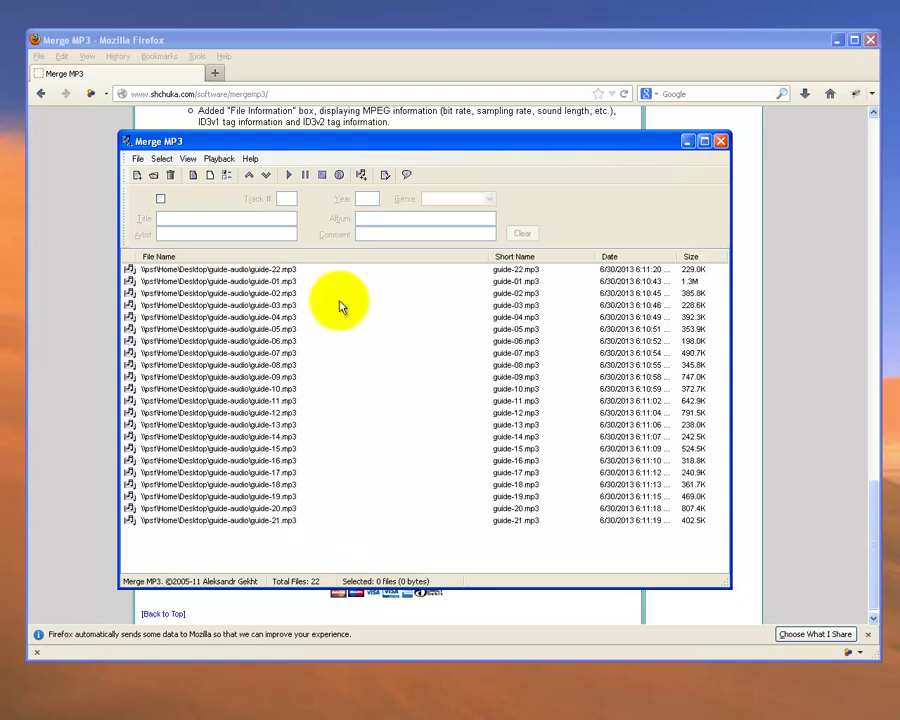
left_click(271, 271)
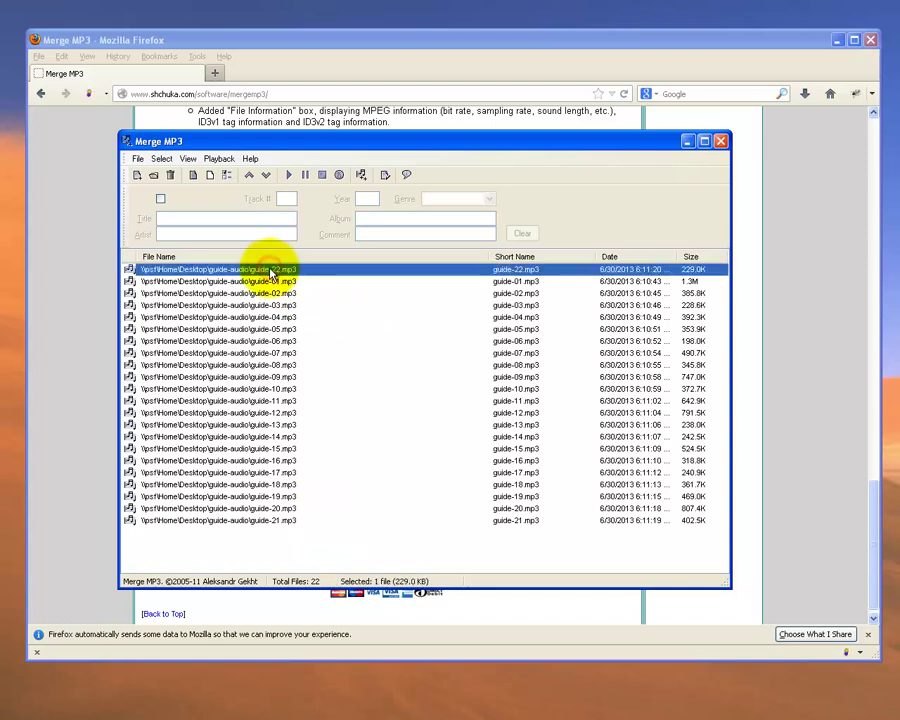
left_click(266, 177)
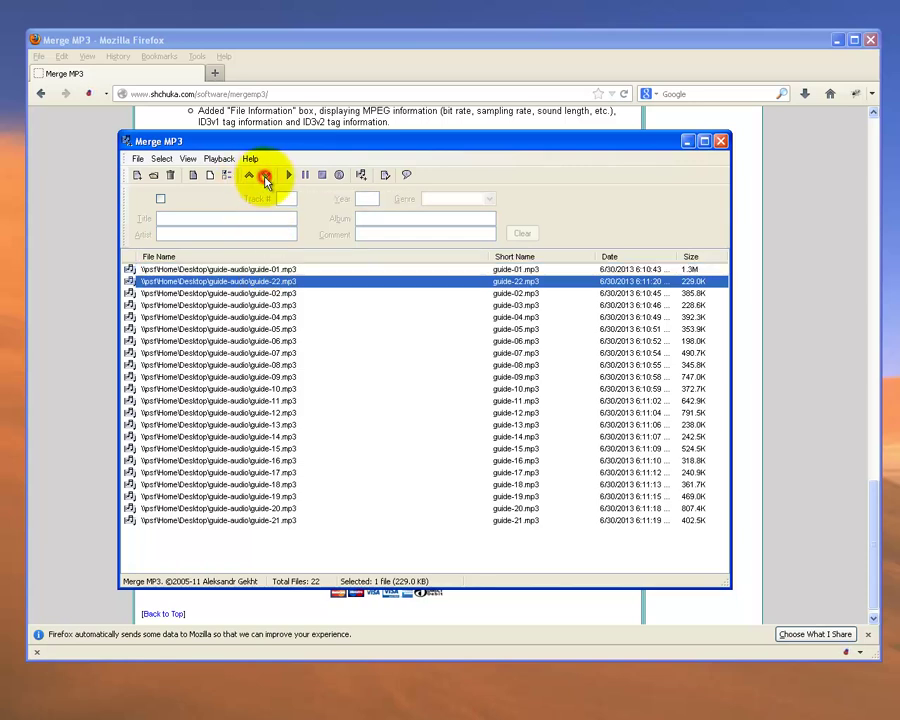
left_click(266, 177)
left_click(266, 177)
left_click(266, 177)
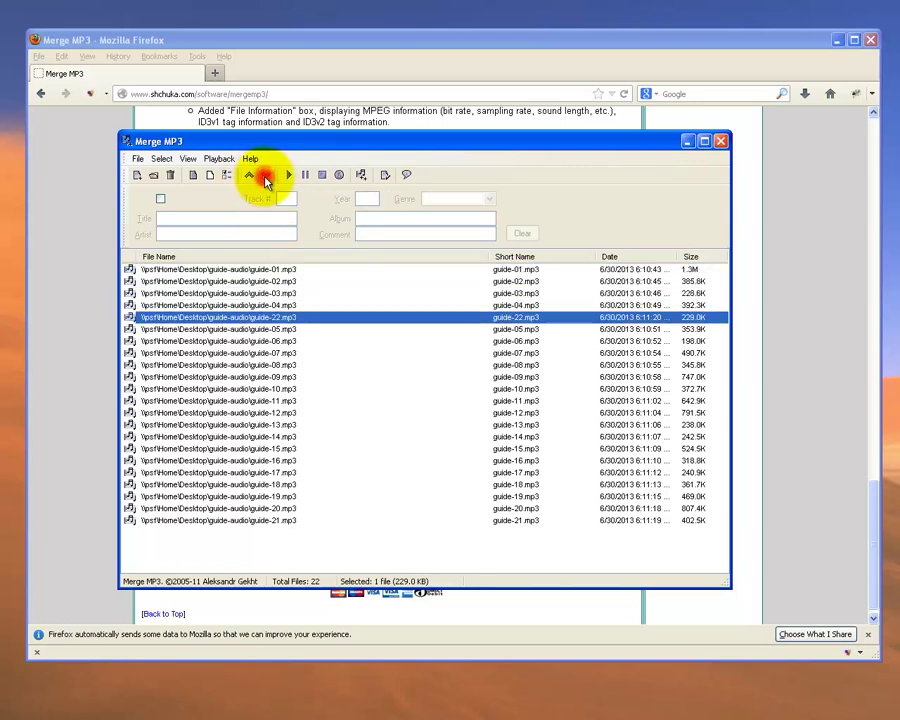
Step: Keep moving guide-22.mp3 down until it sits last, after guide-21.mp3
left_click(257, 330)
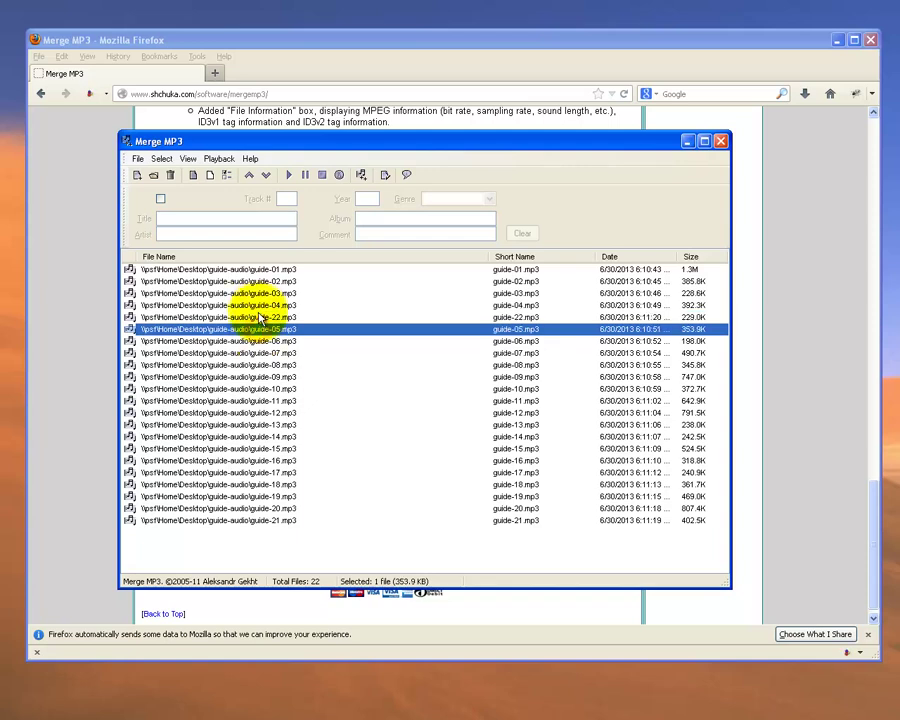
left_click(260, 318)
left_click(266, 176)
left_click(266, 176)
left_click(266, 176)
left_click(266, 176)
left_click(266, 176)
left_click(266, 176)
left_click(266, 176)
left_click(266, 176)
left_click(266, 176)
left_click(266, 176)
left_click(266, 176)
left_click(266, 176)
left_click(266, 176)
left_click(266, 176)
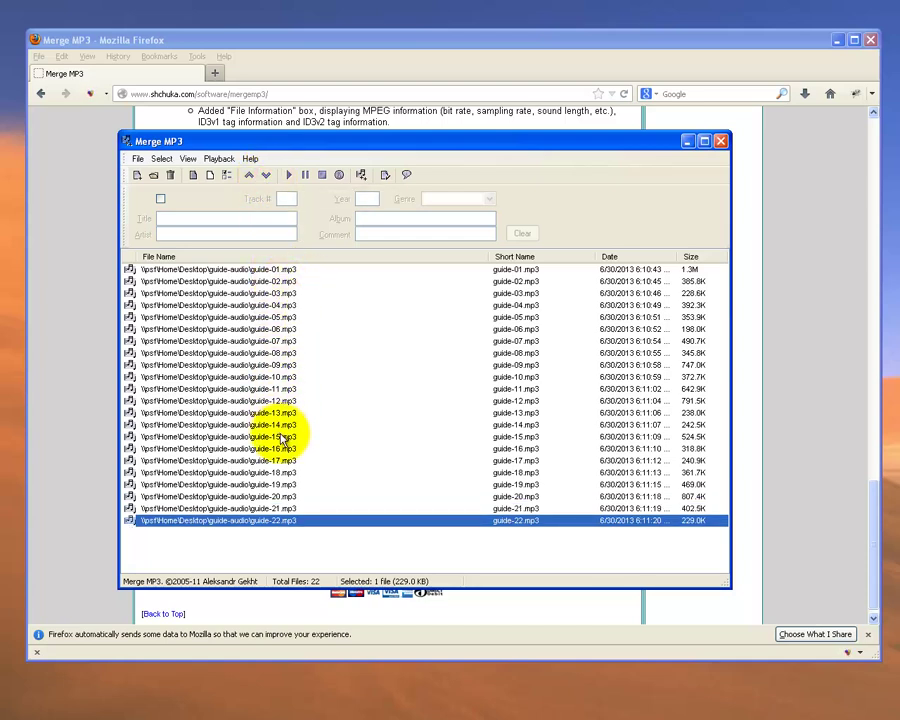
Step: Select every file from guide-01.mp3 to guide-22.mp3 with Select All
left_click(222, 270)
left_click(160, 158)
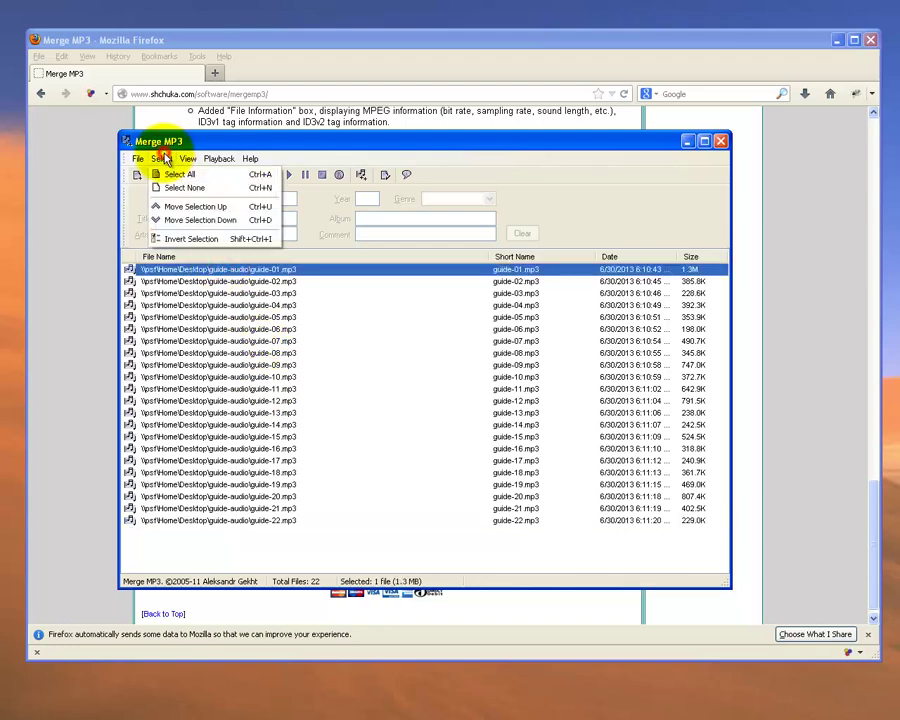
left_click(172, 175)
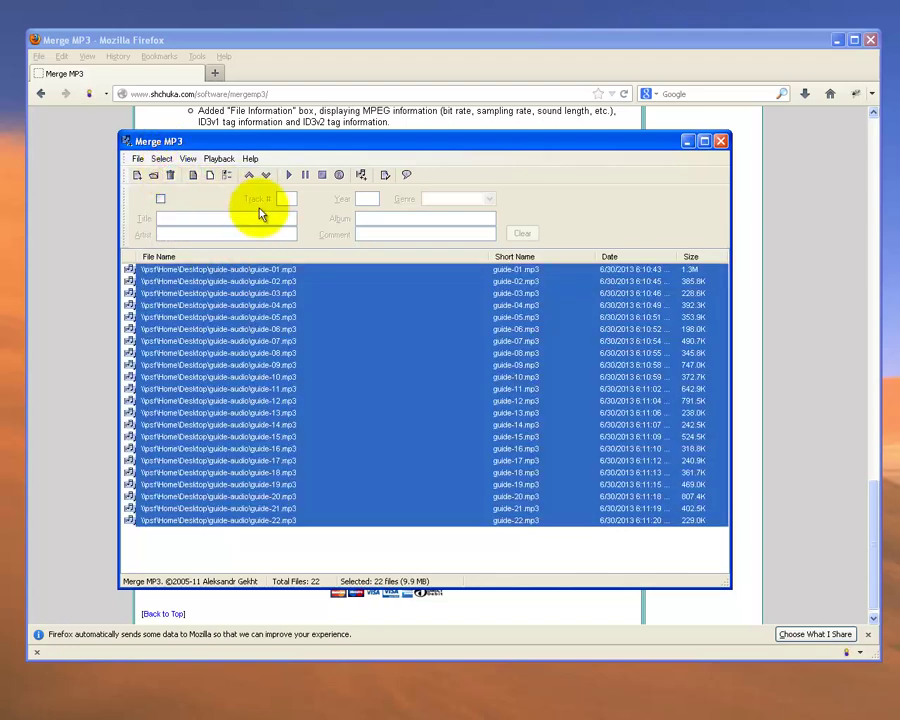
Step: Start the merge and set the save location to the out folder with name guide-01-22.mp3
left_click(361, 177)
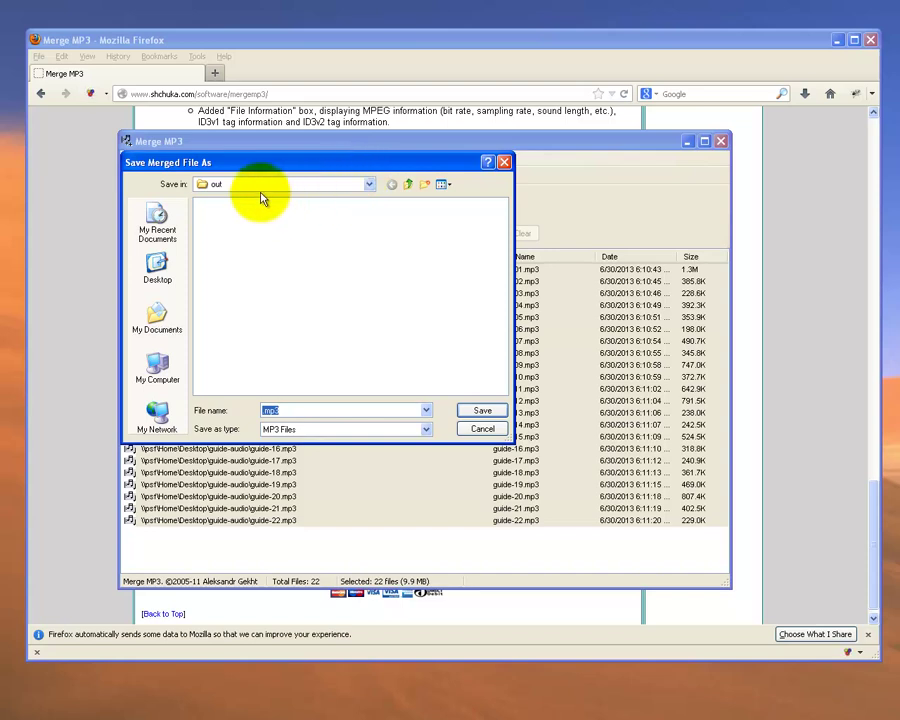
left_click(370, 185)
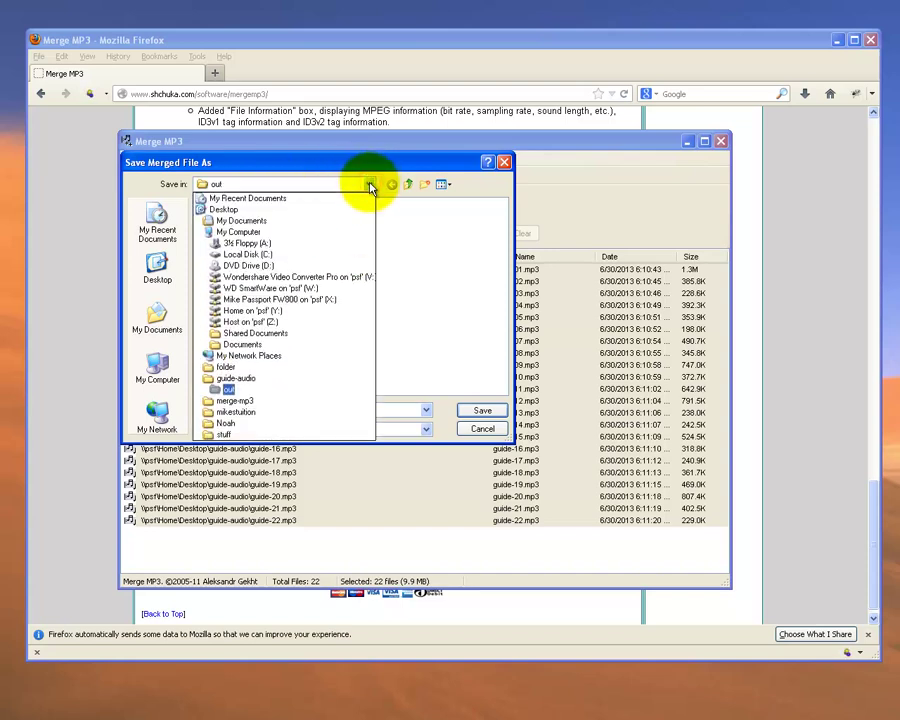
left_click(245, 390)
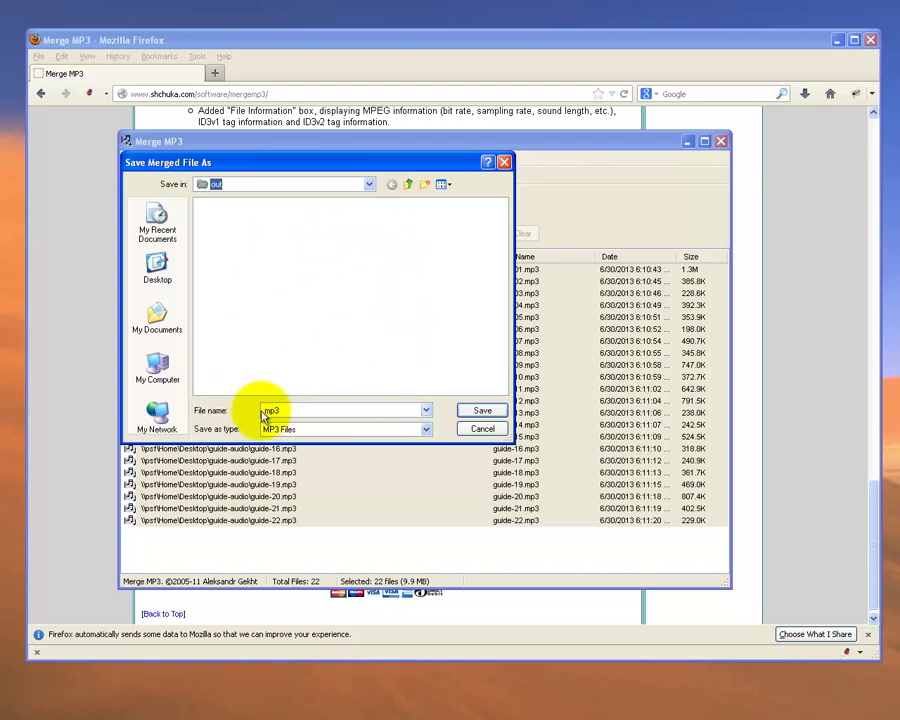
left_click(408, 186)
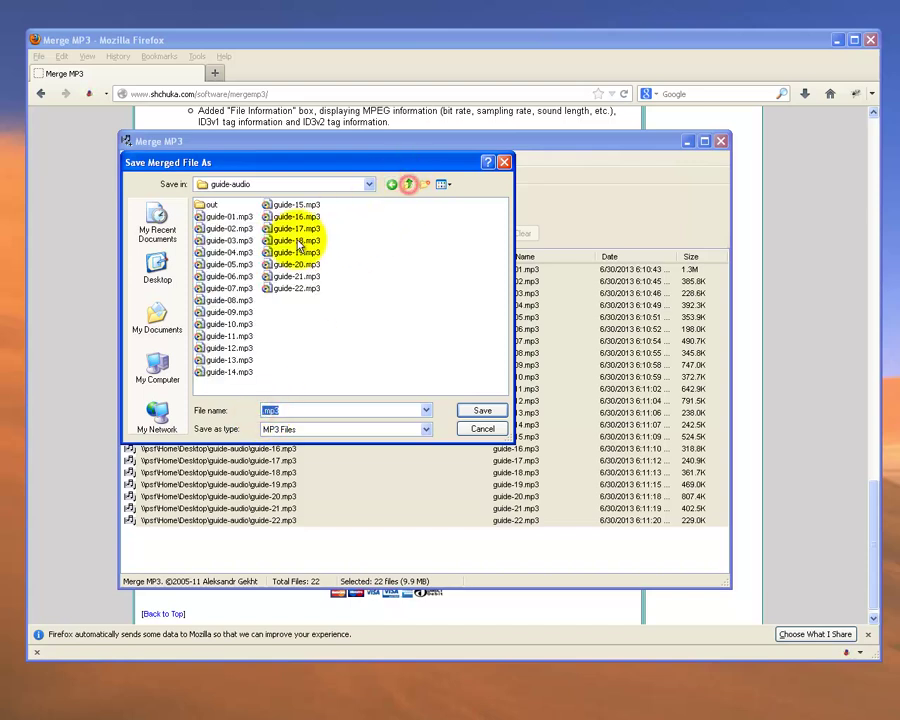
left_click(228, 216)
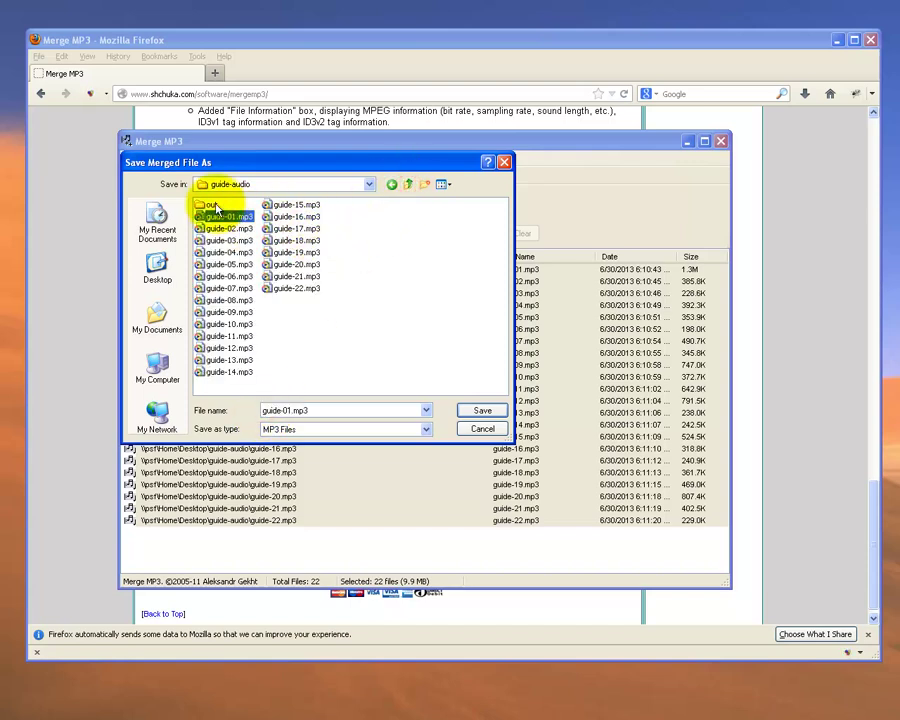
double_click(211, 204)
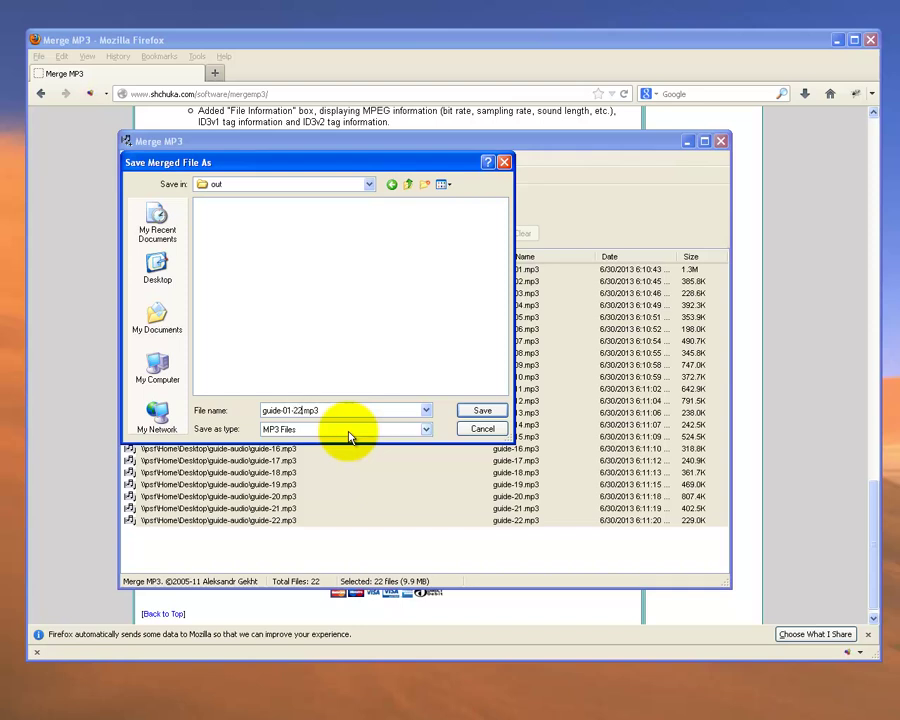
Step: Save the merge as guide-01-22.mp3 and acknowledge 'Processing completed successfully'
left_click(468, 411)
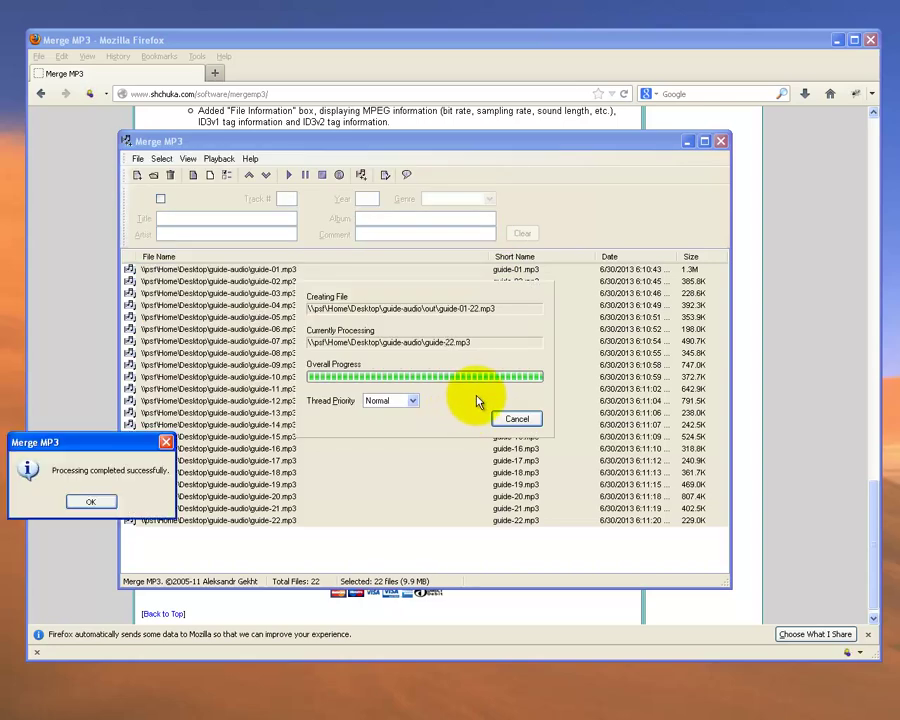
left_click_drag(40, 441, 77, 441)
left_click(128, 503)
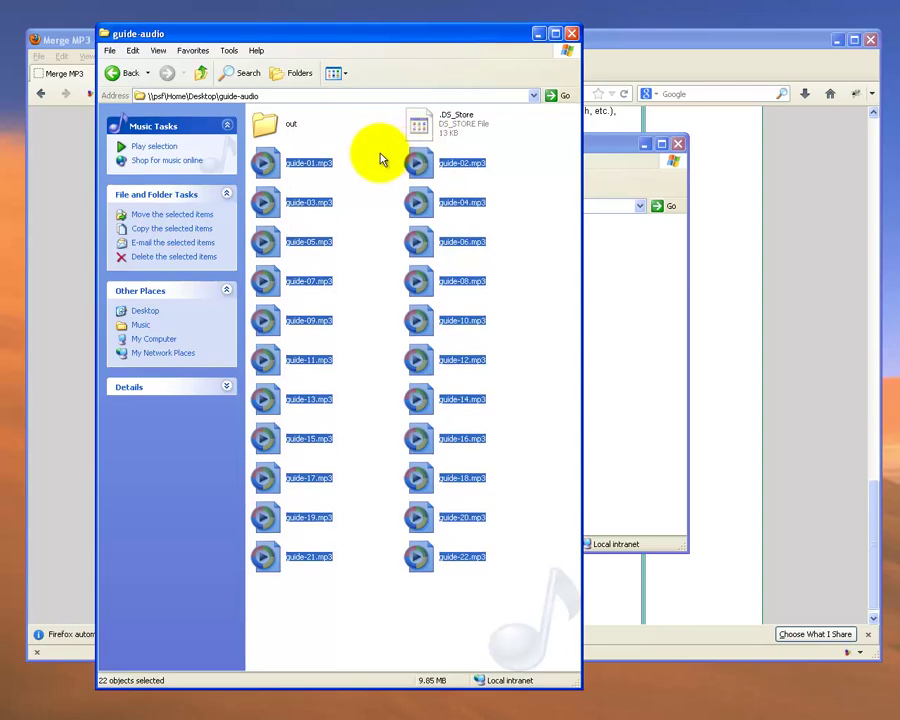
Step: Locate and select the merged guide-01-22.mp3 inside guide-audio's out folder
double_click(269, 127)
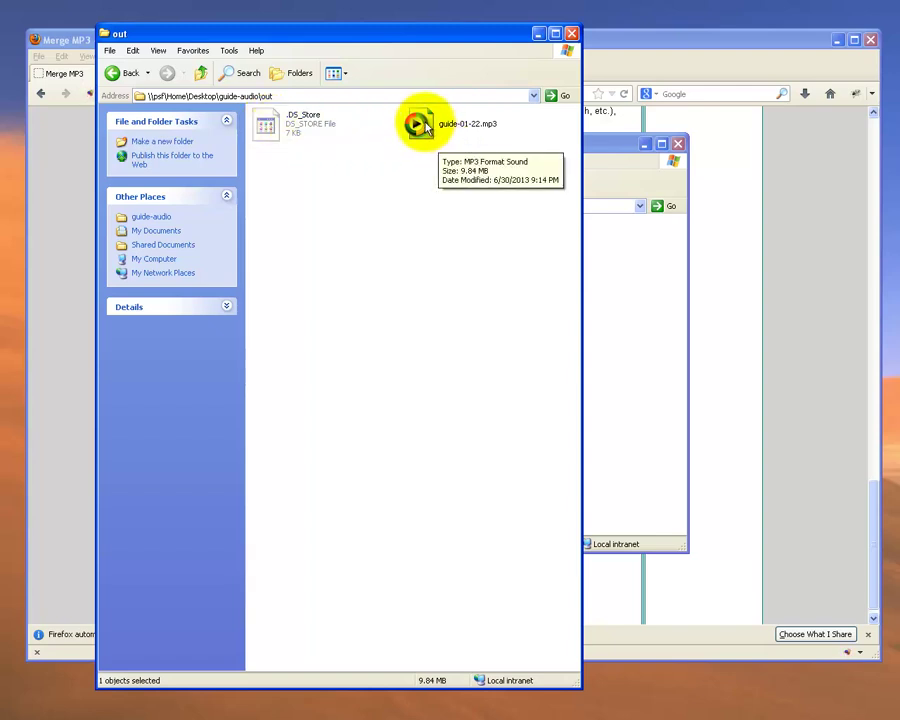
left_click(202, 76)
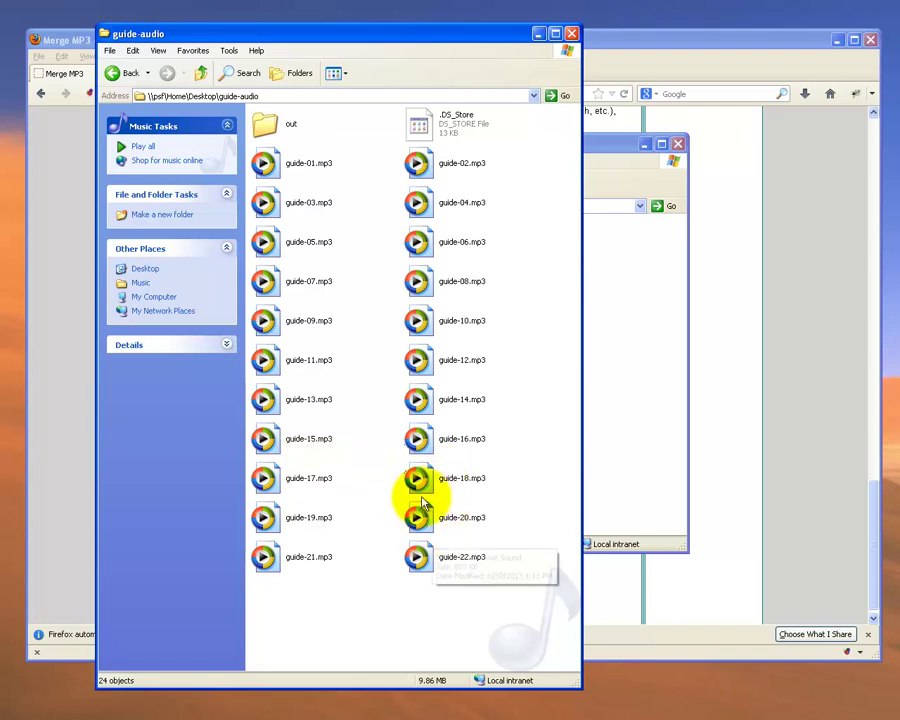
double_click(268, 128)
left_click(416, 125)
Step: Play guide-01-22.mp3 (10:45) in Windows Media Player, then stop playback
right_click(422, 130)
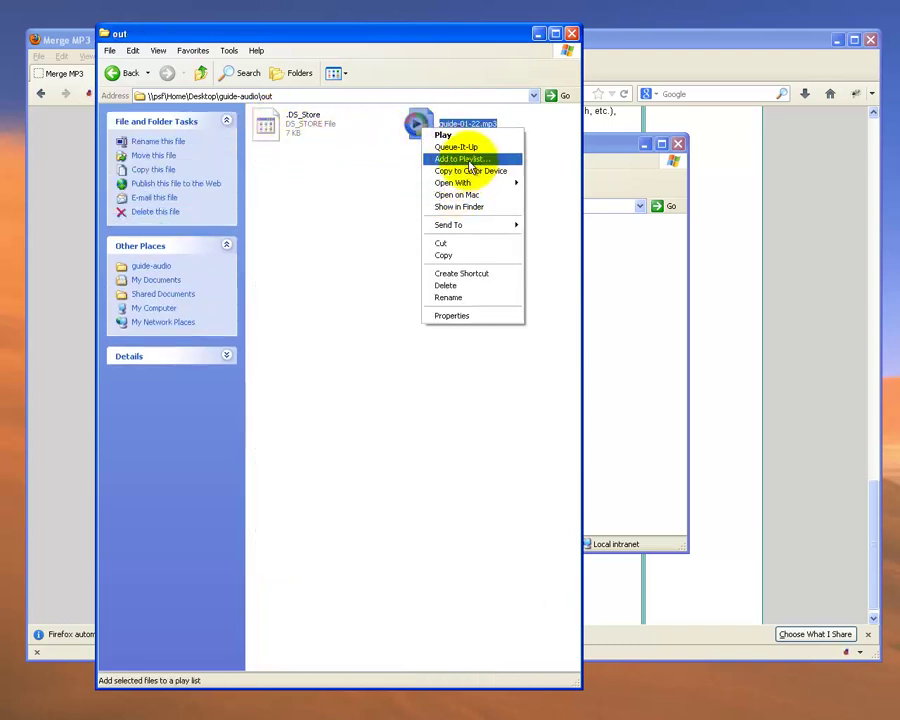
mouse_move(495, 184)
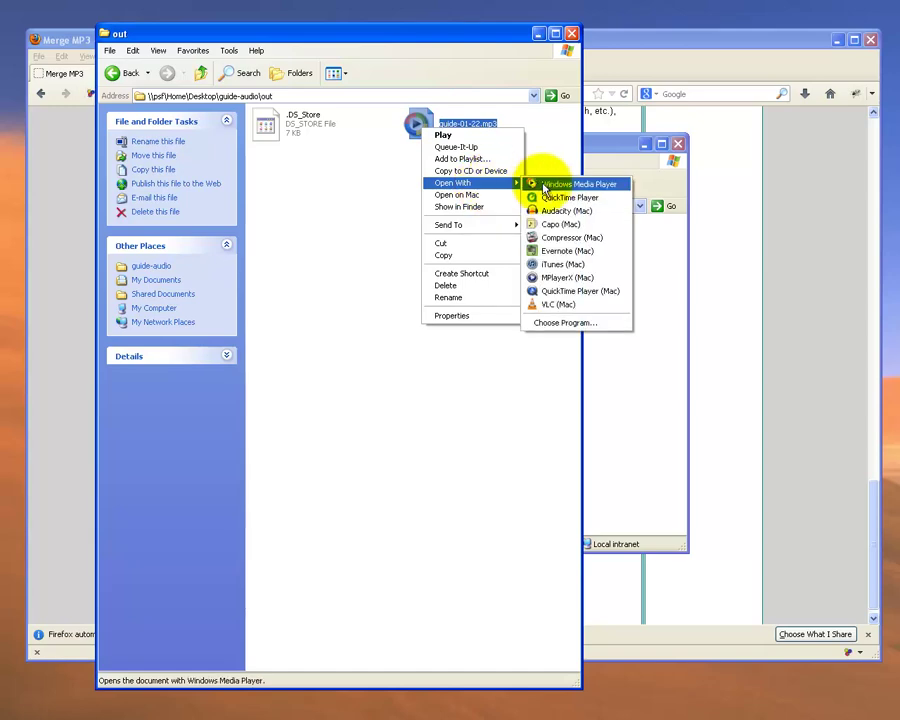
left_click(553, 185)
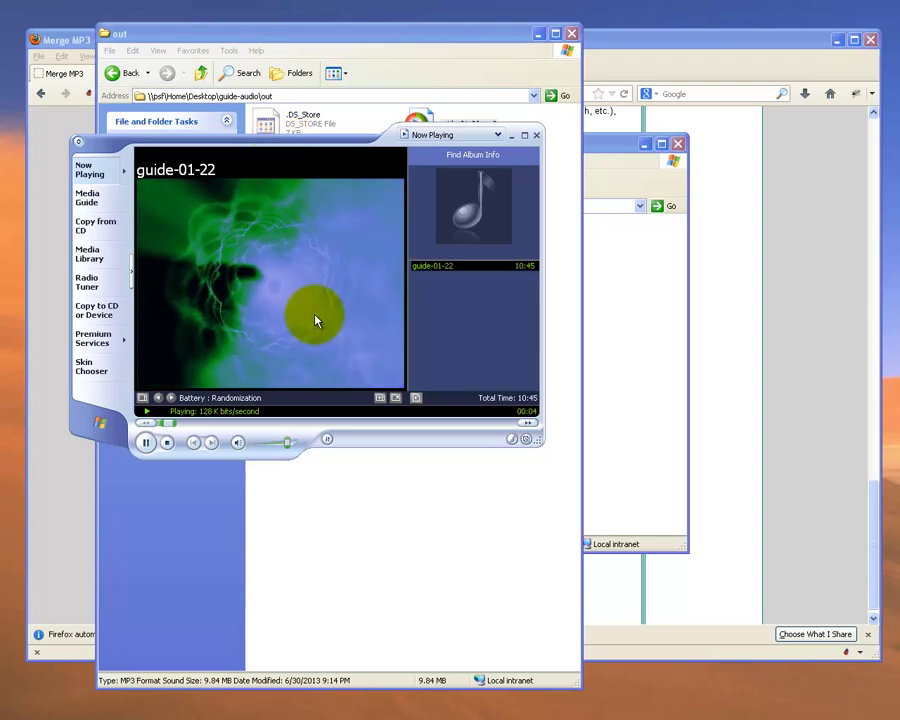
left_click(168, 443)
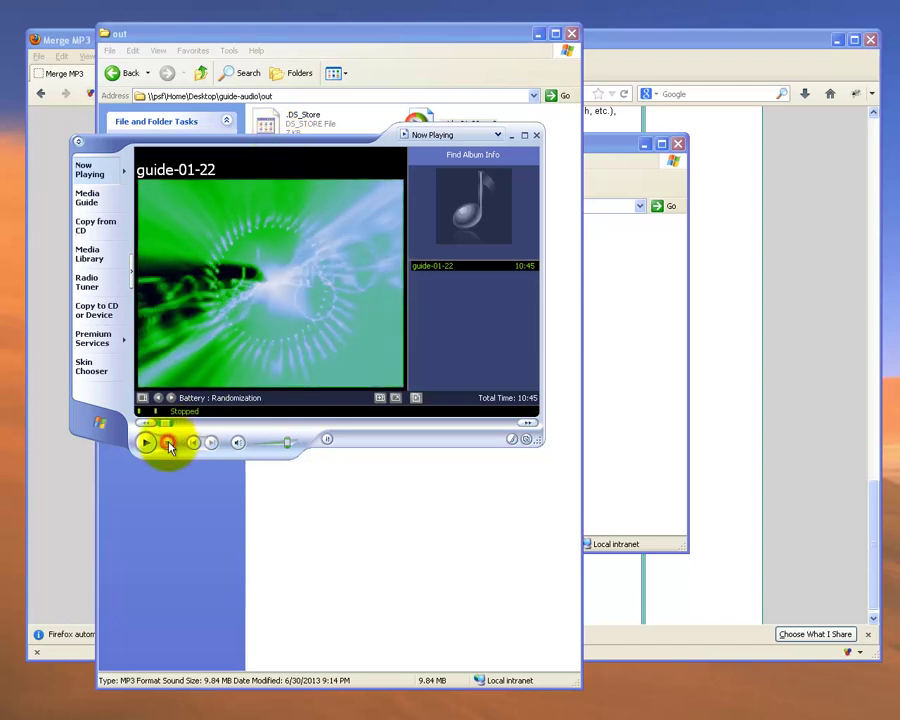
Step: Bring the Merge MP3 page on shchuka.com forward in Firefox and scroll to its top
left_click(74, 38)
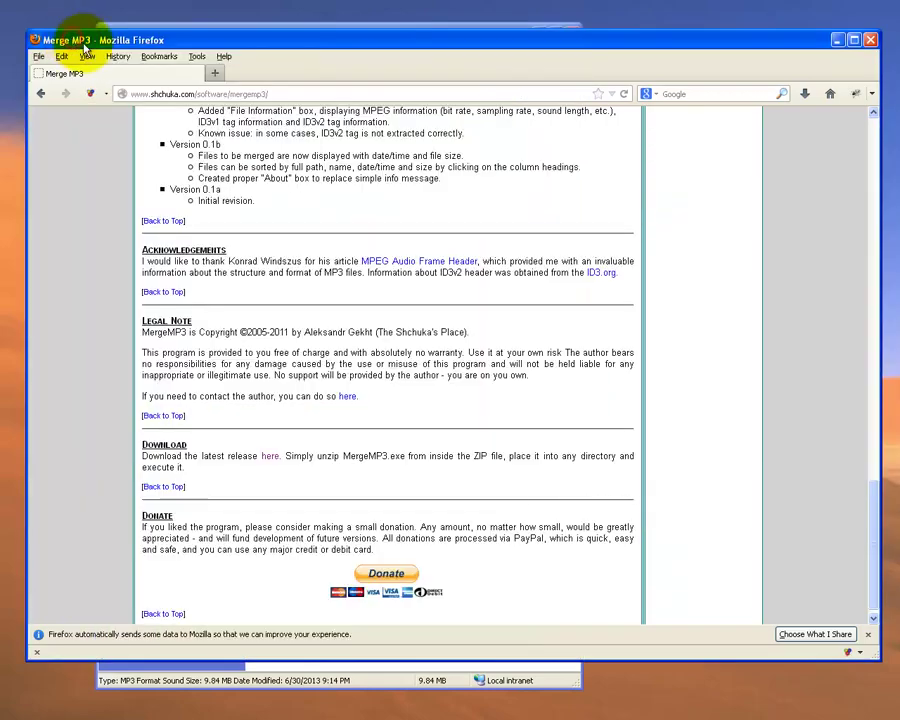
left_click(875, 495)
left_click(868, 240)
left_click(872, 137)
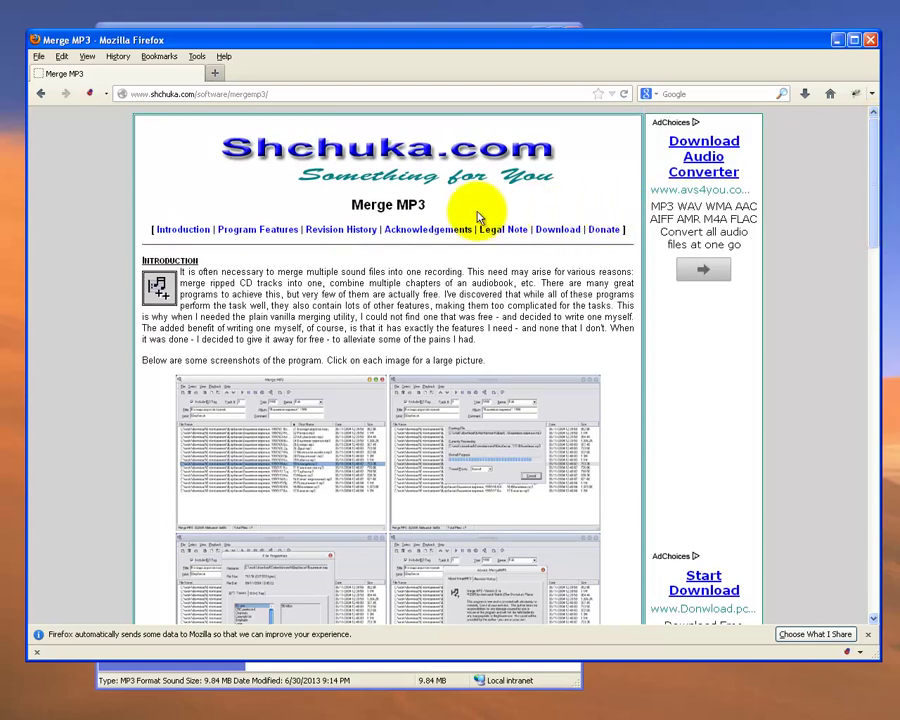